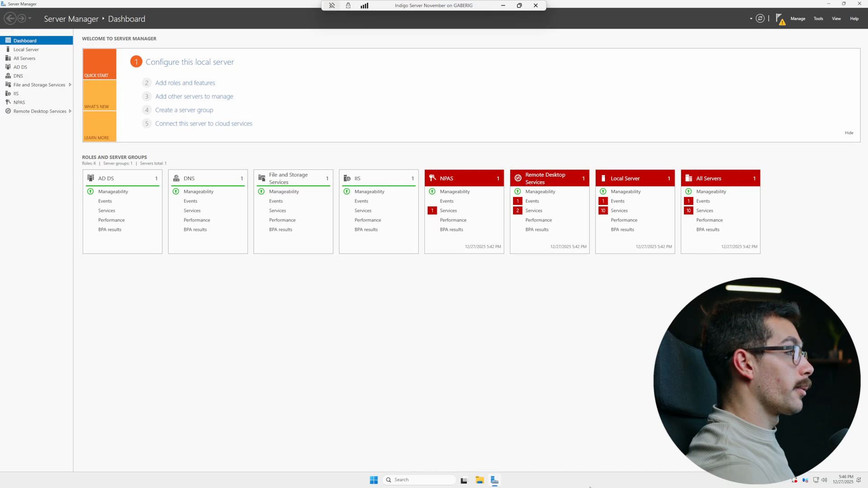
Rename the PC to DecemberDemo from Settings > About and restart it
click(826, 5)
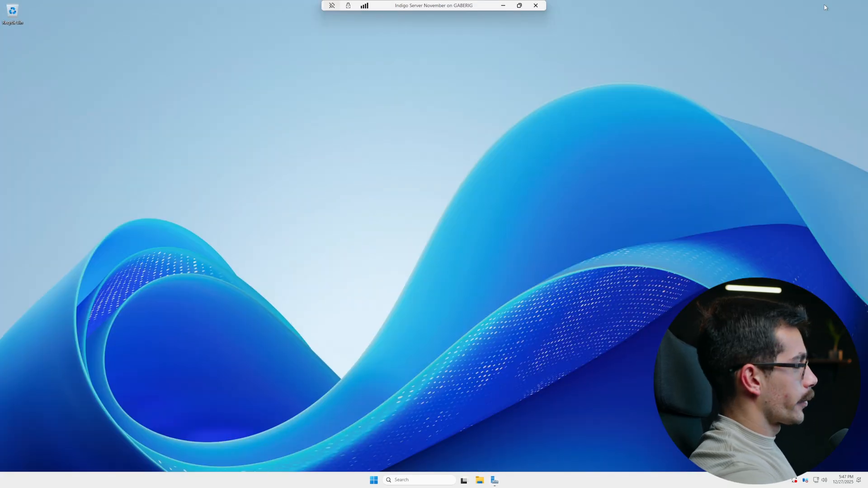
key(super+s)
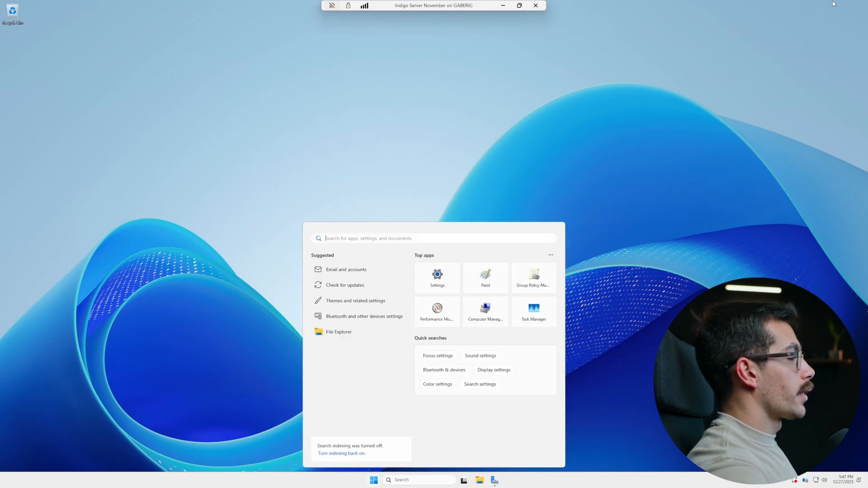
click(432, 277)
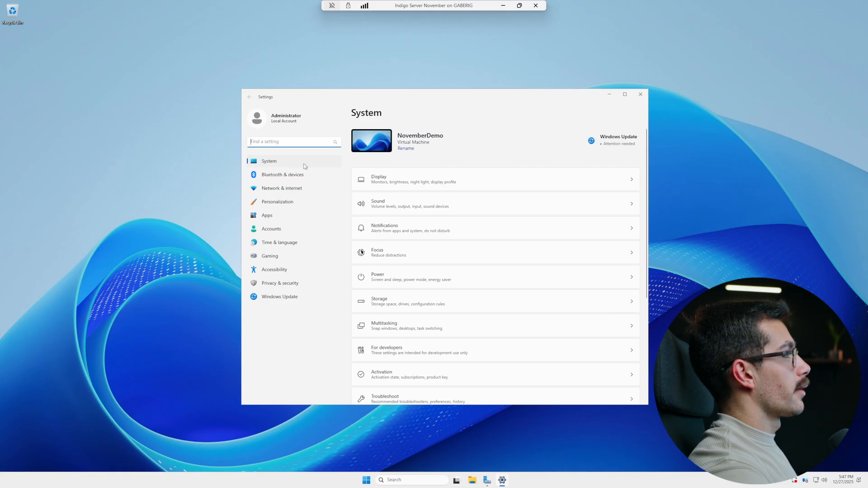
scroll(392, 310, down, 5)
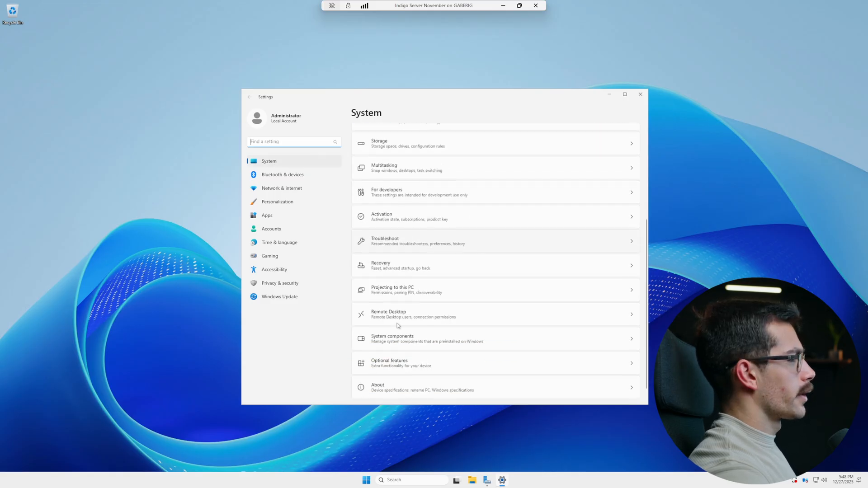
click(420, 385)
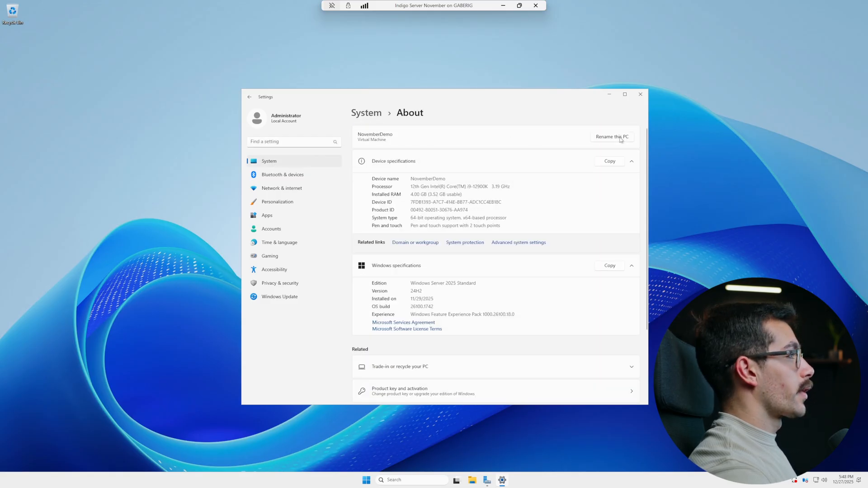
click(621, 139)
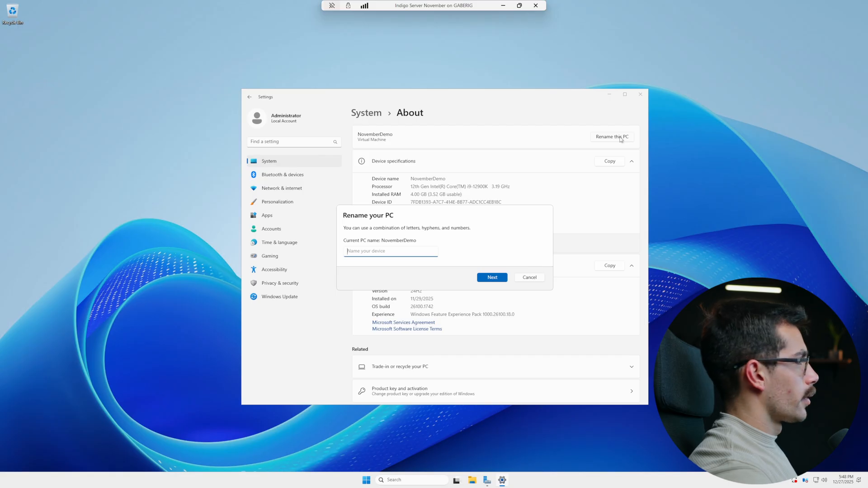
text(Decem)
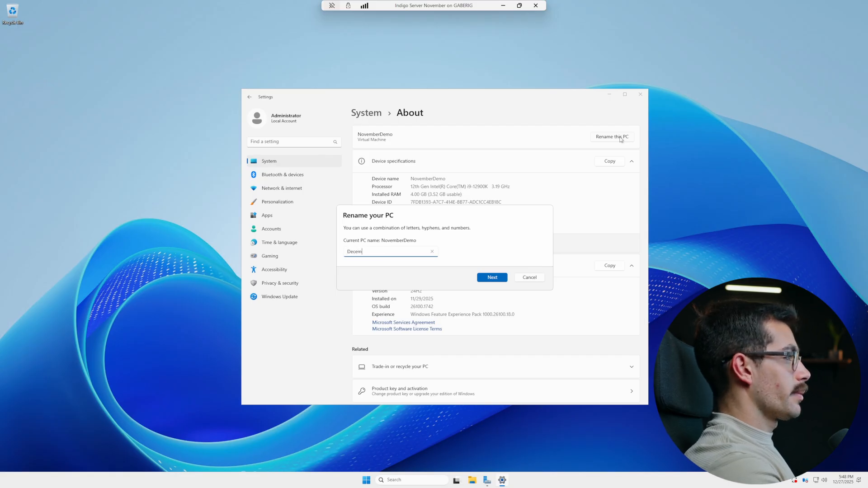
text(berDemo)
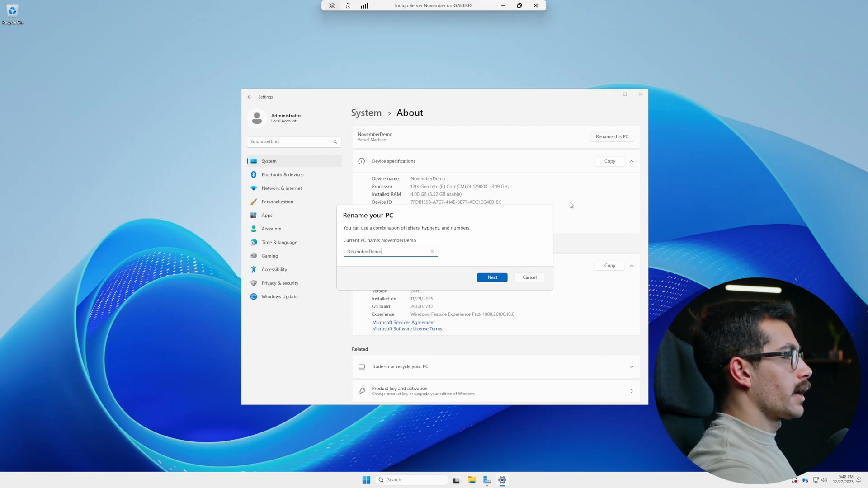
click(491, 276)
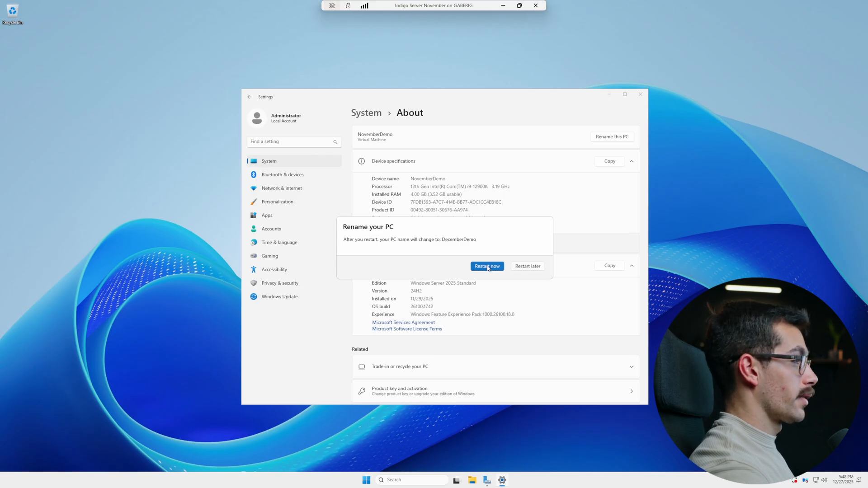
click(488, 268)
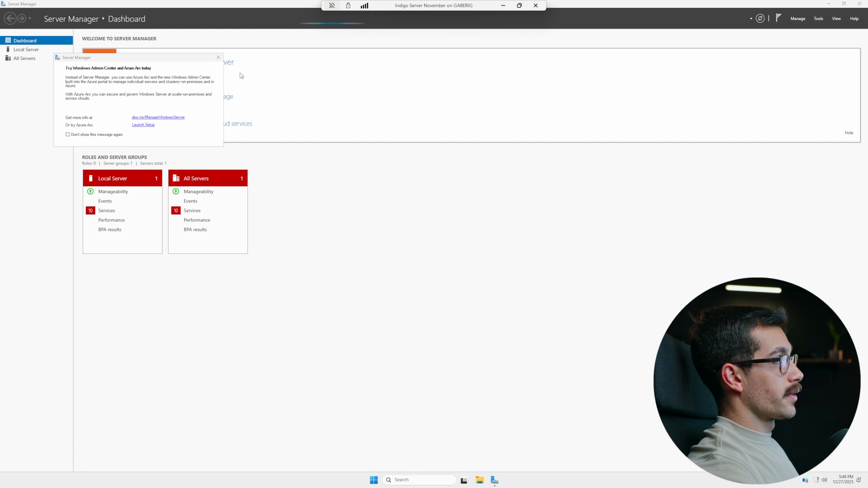
Relaunch Server Manager, dismiss the Azure Arc pop-ups, and show the Local Server properties
click(219, 58)
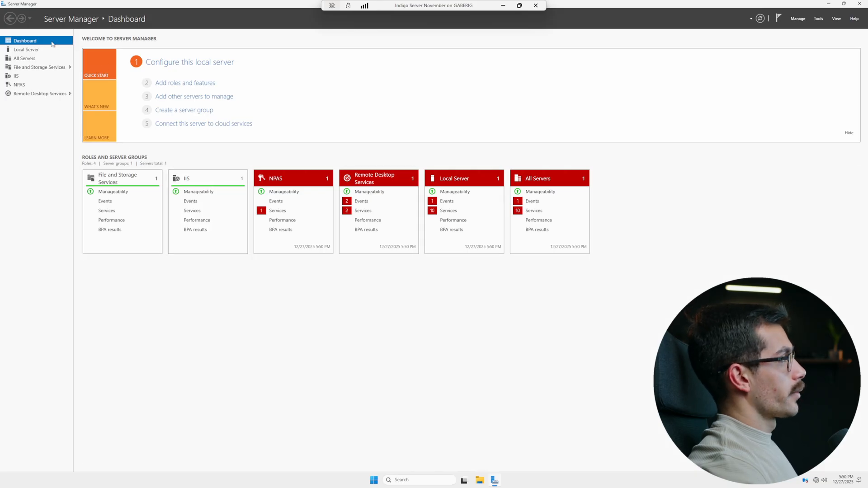
click(860, 4)
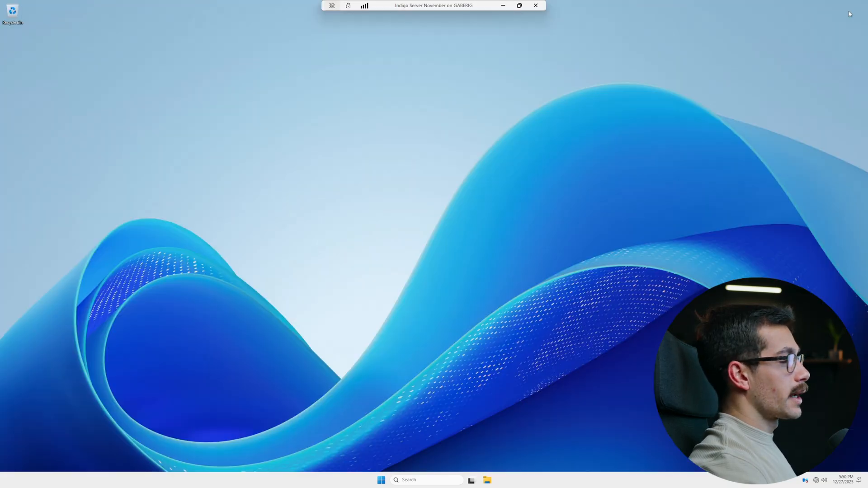
key(super)
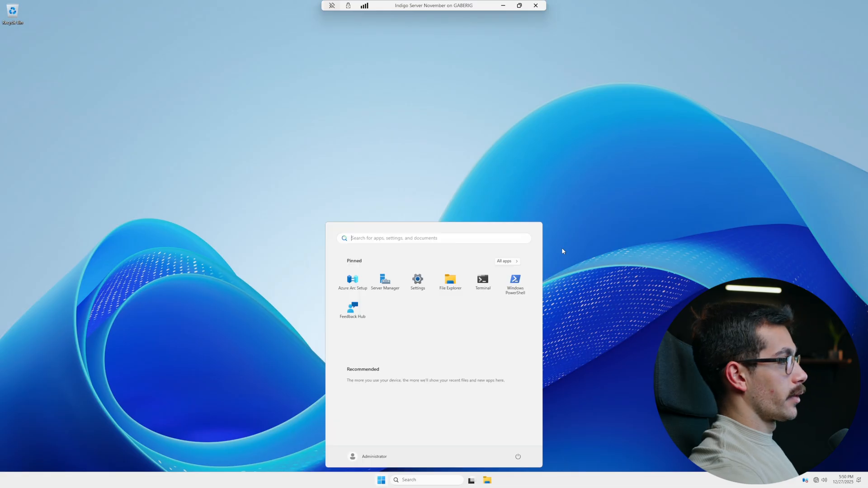
click(386, 281)
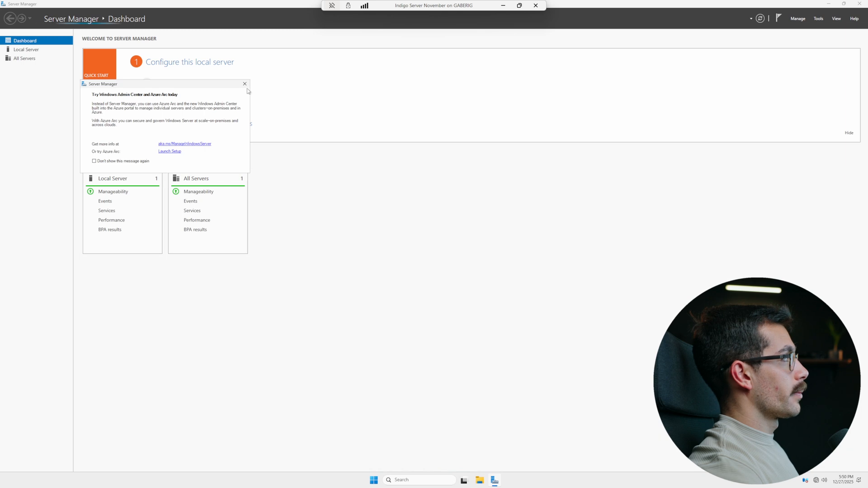
click(246, 84)
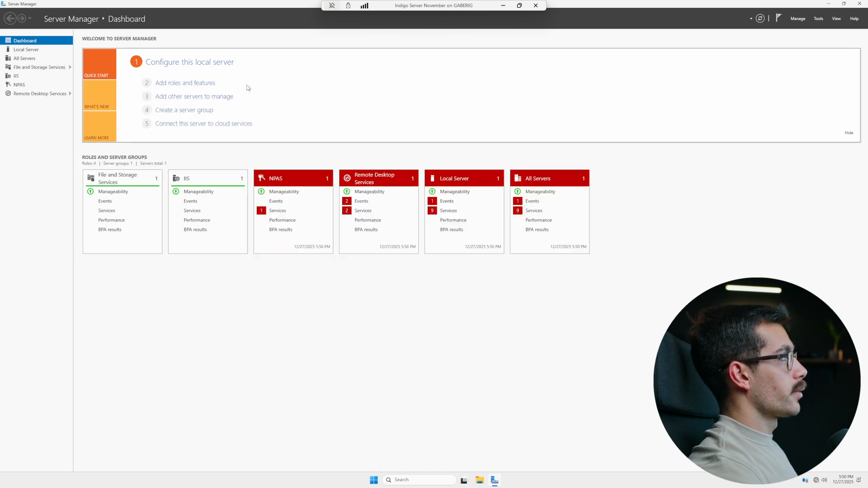
click(27, 50)
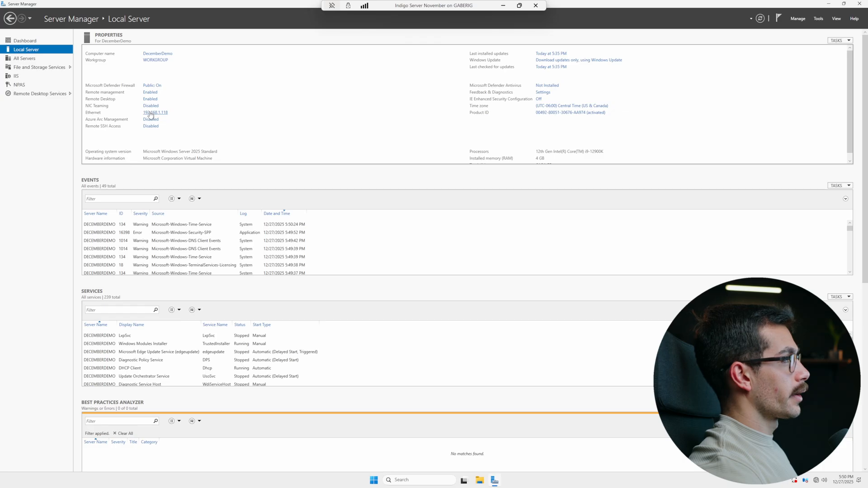
Show the Ethernet adapter's IPv4 settings: static 192.168.1.118, gateway 192.168.1.254, DNS 127.0.0.1
click(150, 113)
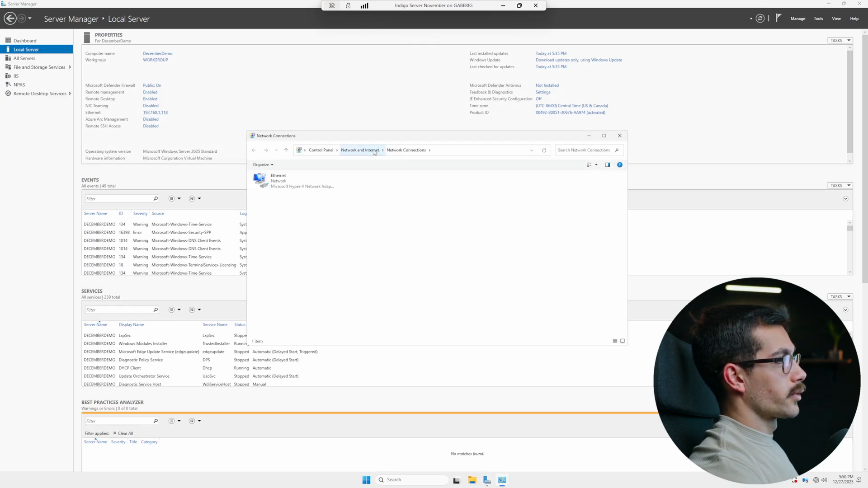
double_click(307, 187)
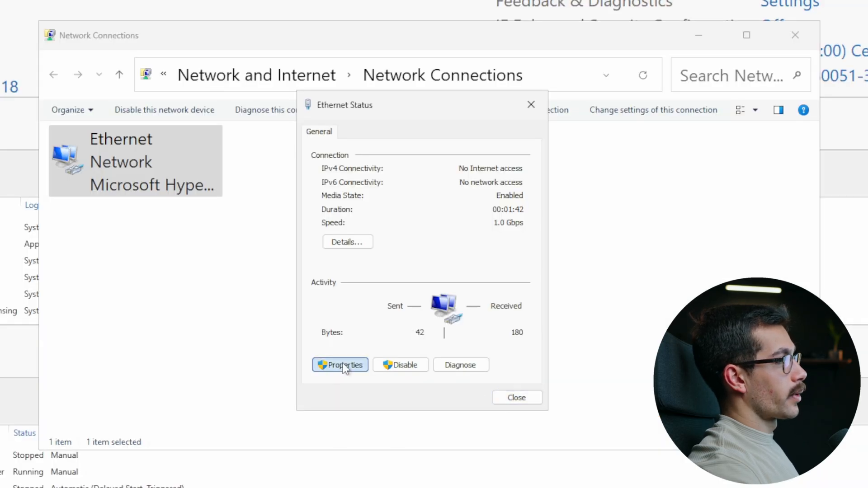
click(395, 298)
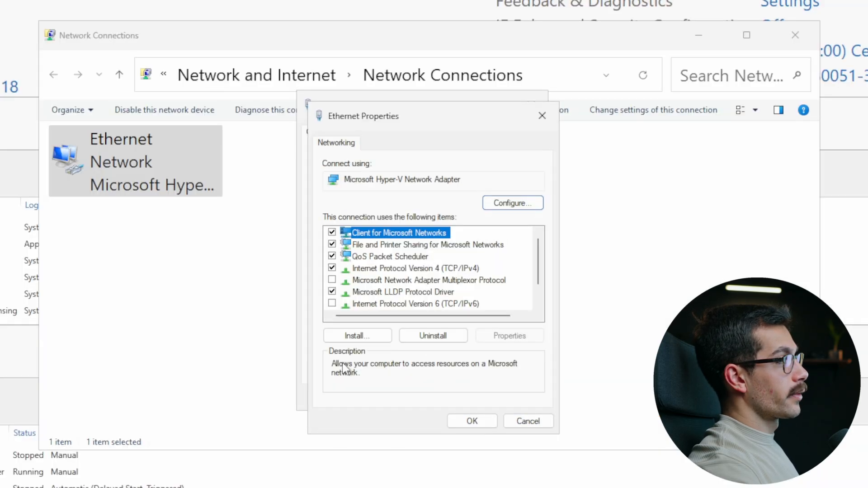
double_click(381, 268)
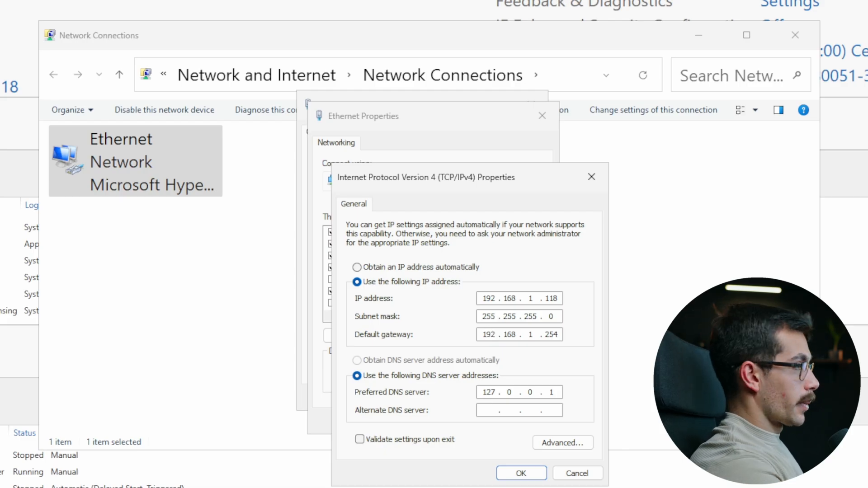
Run ipconfig in Command Prompt to confirm address 192.168.1.118 and gateway 192.168.1.254
key(super)
text(cmd)
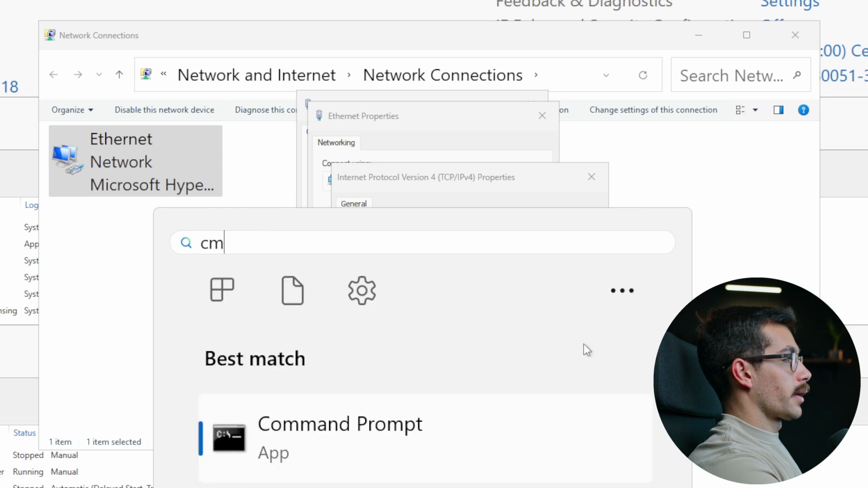
key(Return)
text(ipconfig)
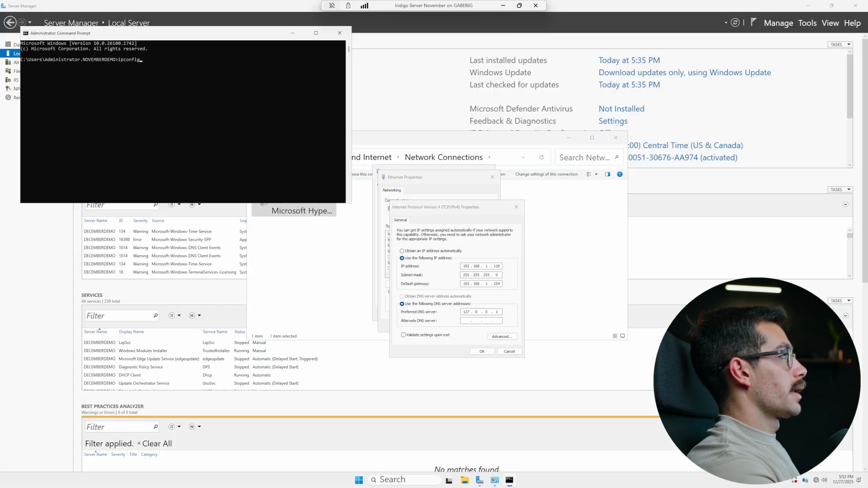
key(Return)
drag(146, 37, 399, 159)
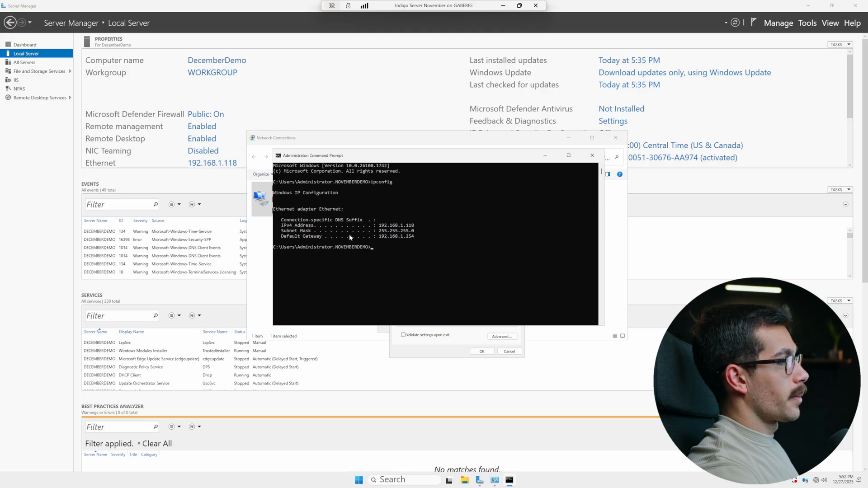
drag(433, 155, 446, 67)
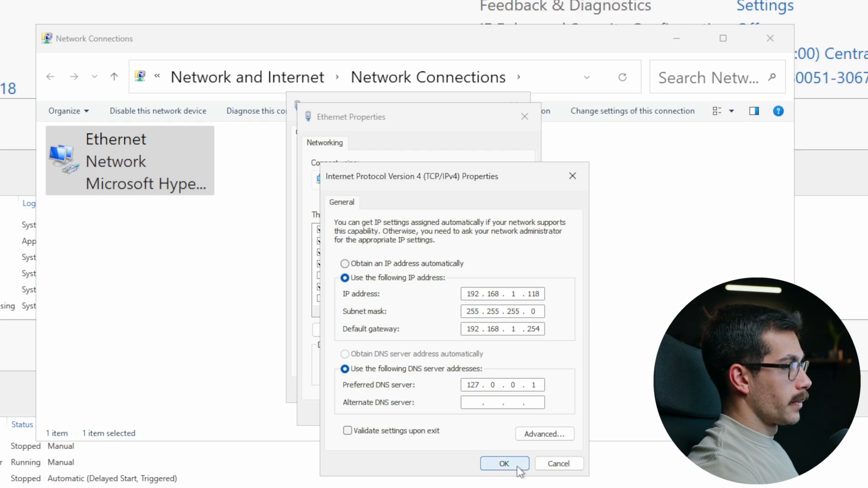
Change the Ethernet preferred DNS server from 127.0.0.1 to 192.168.1.118 and close Network Connections
click(504, 464)
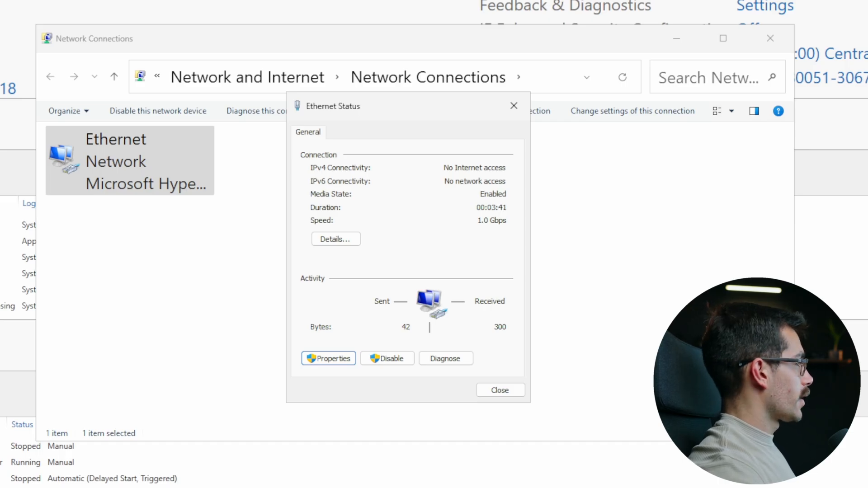
click(497, 390)
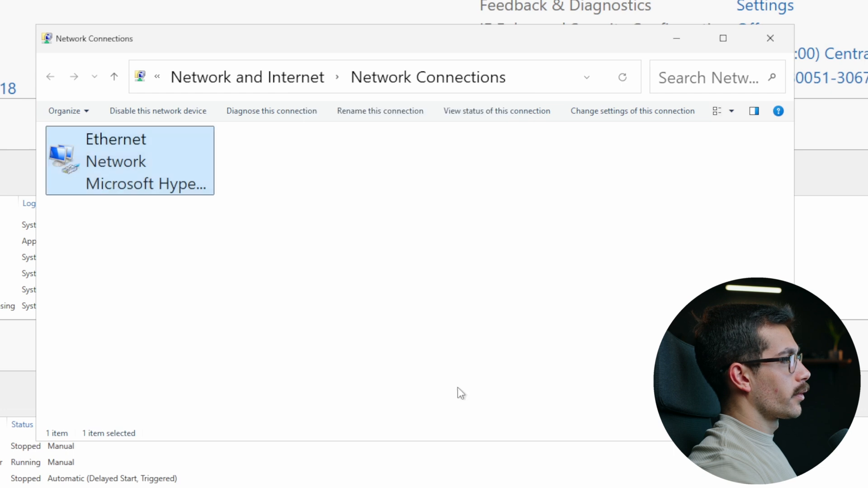
right_click(141, 163)
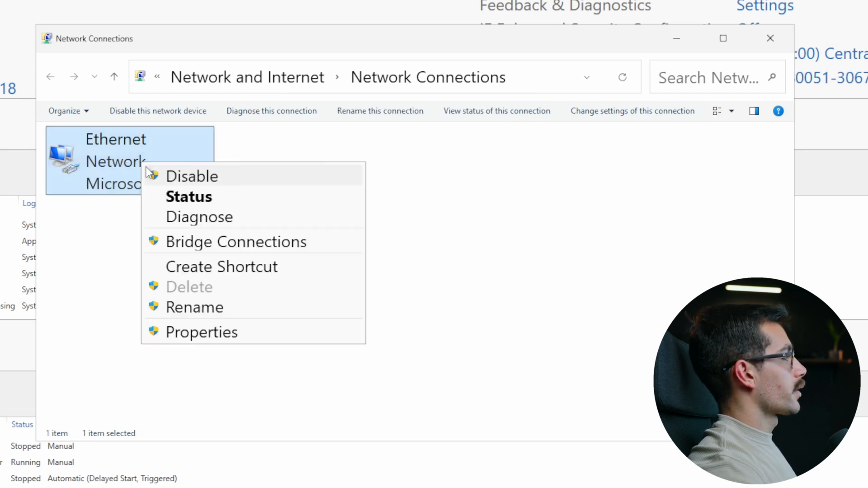
click(230, 336)
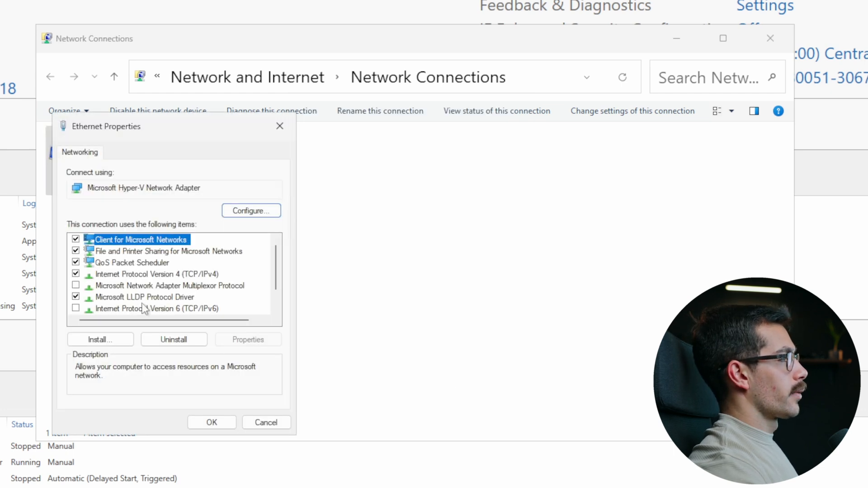
double_click(123, 277)
double_click(228, 394)
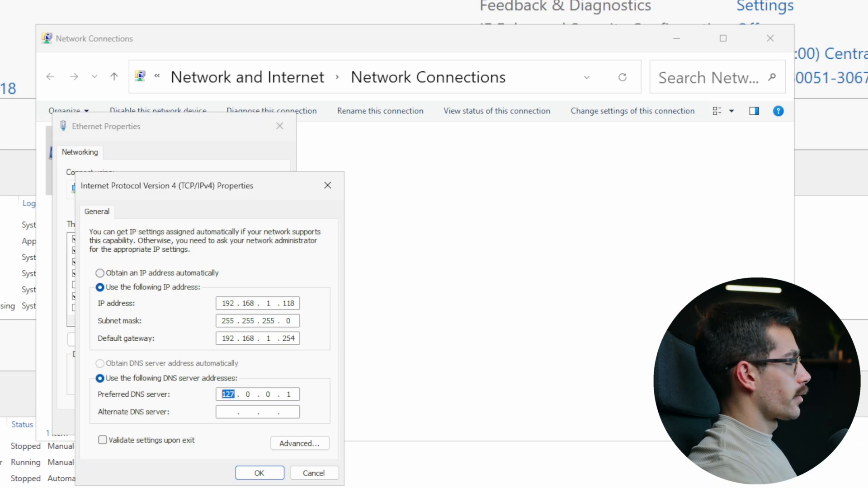
text(192 . )
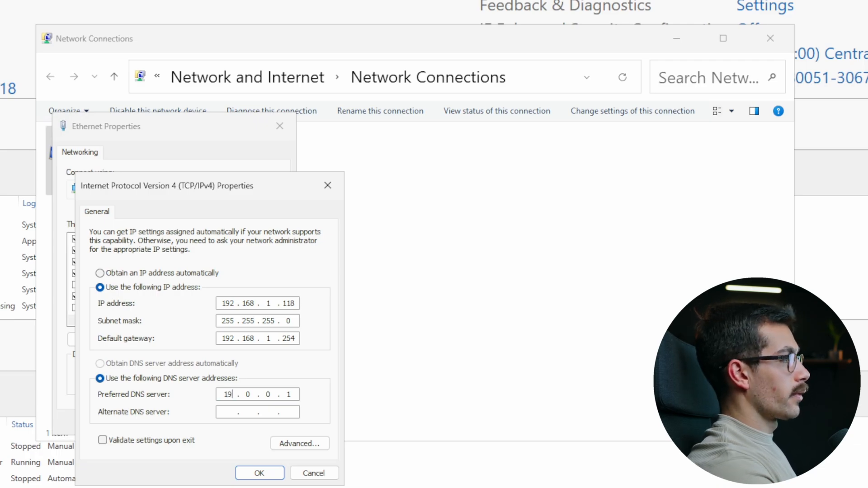
text(168 . 1)
click(289, 394)
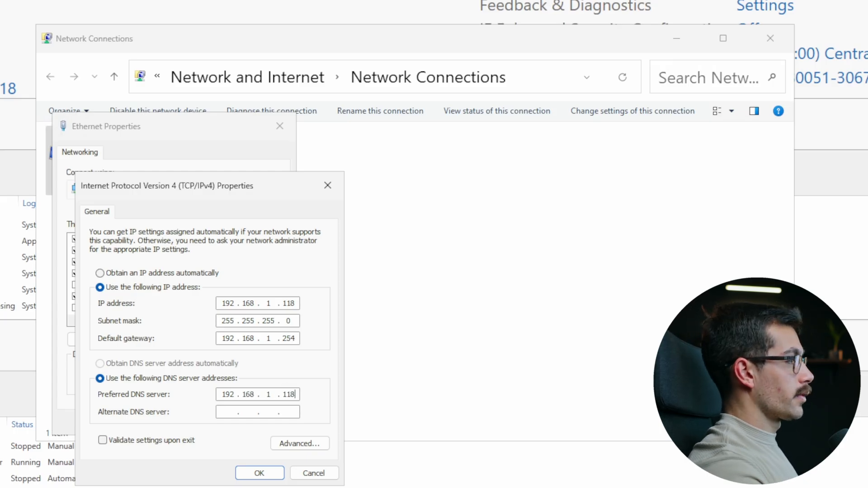
click(259, 473)
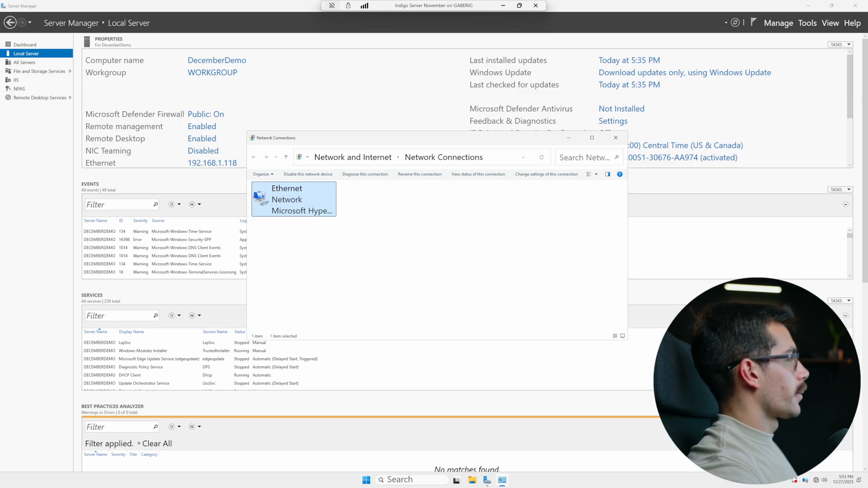
click(616, 138)
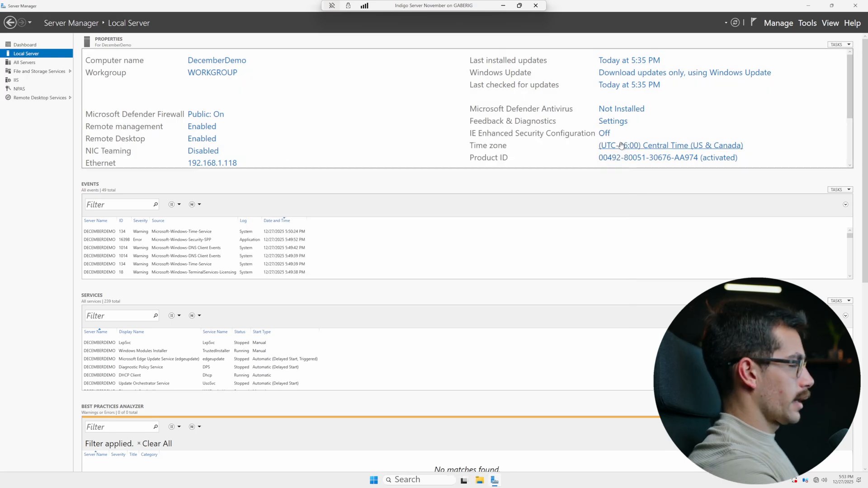
Review the server's Central Time zone under Time & language > Date & time
click(621, 145)
drag(227, 19, 373, 93)
click(238, 247)
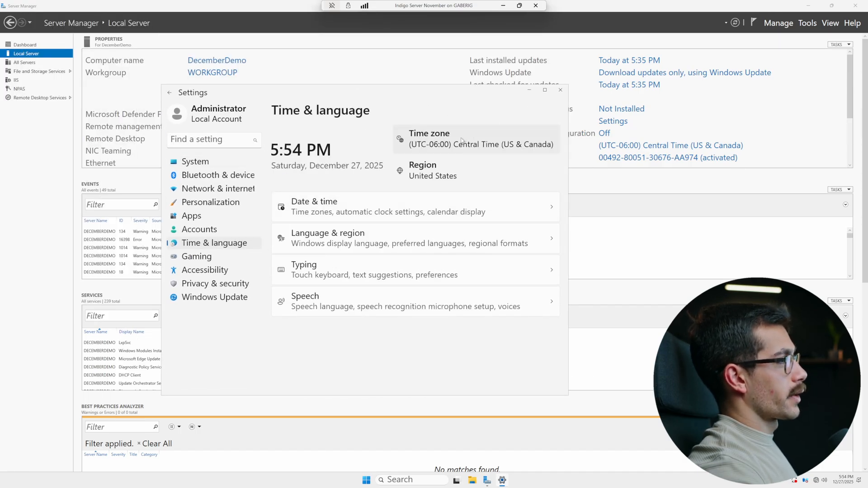
click(370, 213)
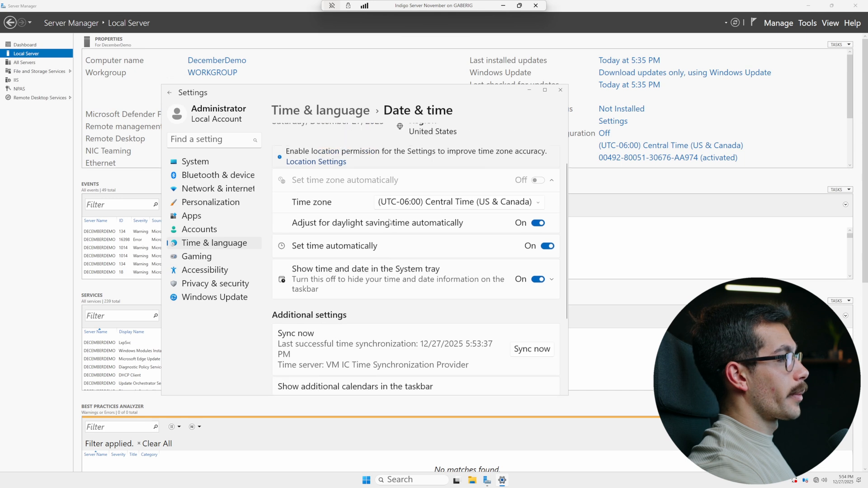
scroll(428, 307, down, 5)
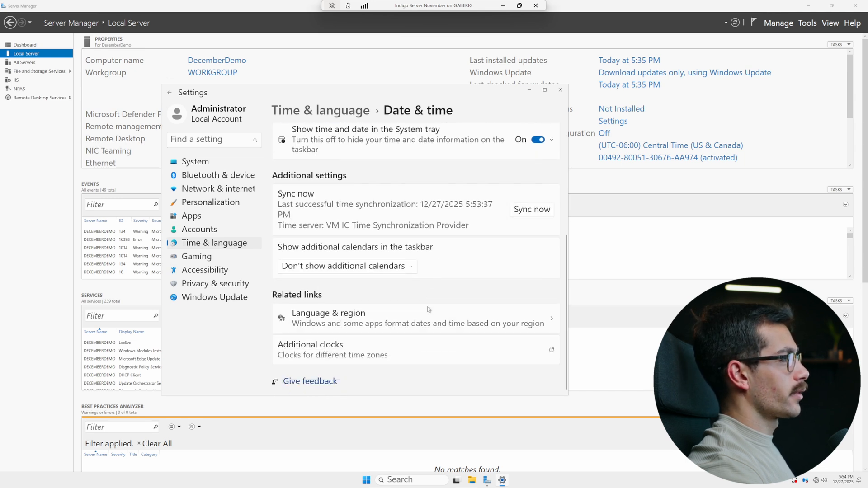
scroll(425, 312, up, 5)
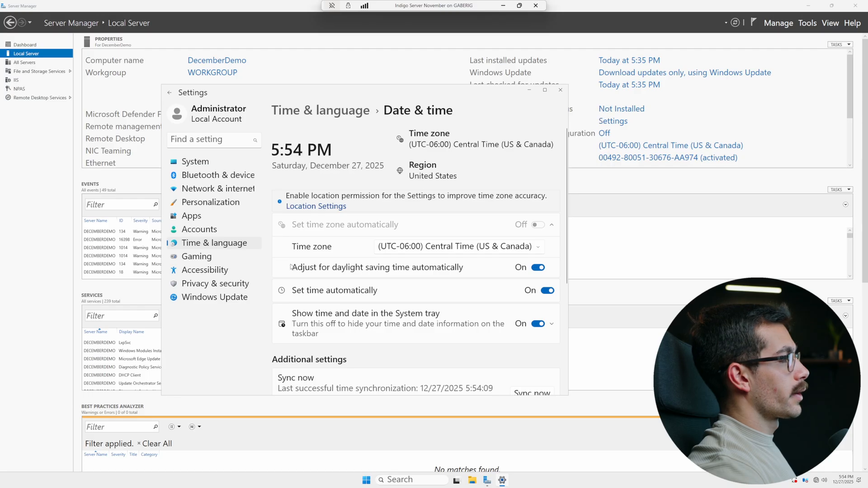
Check the two pending Windows updates and close Settings
click(228, 301)
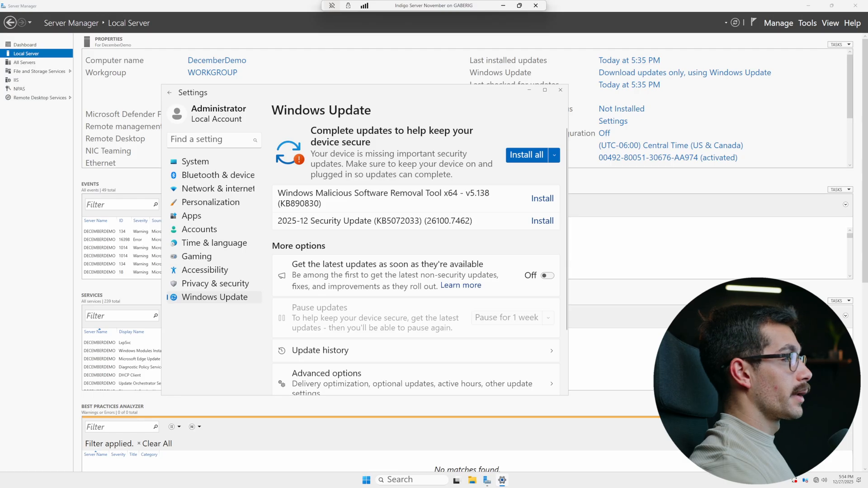
scroll(414, 251, down, 2)
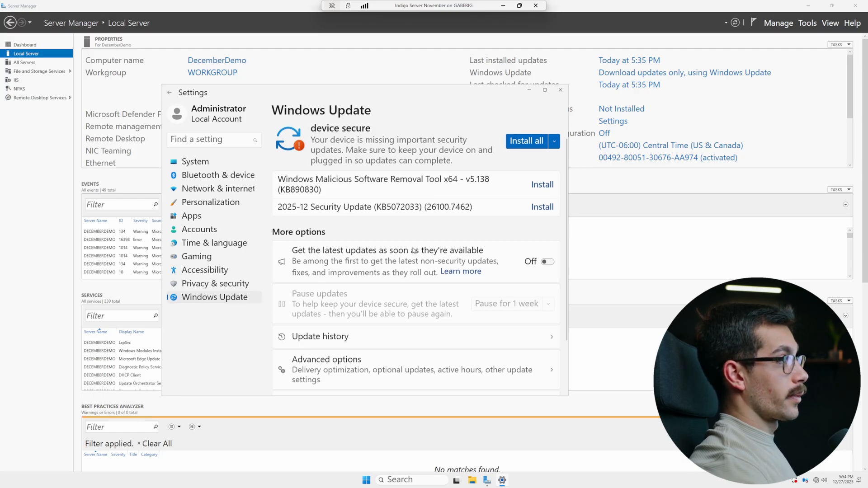
scroll(413, 254, up, 2)
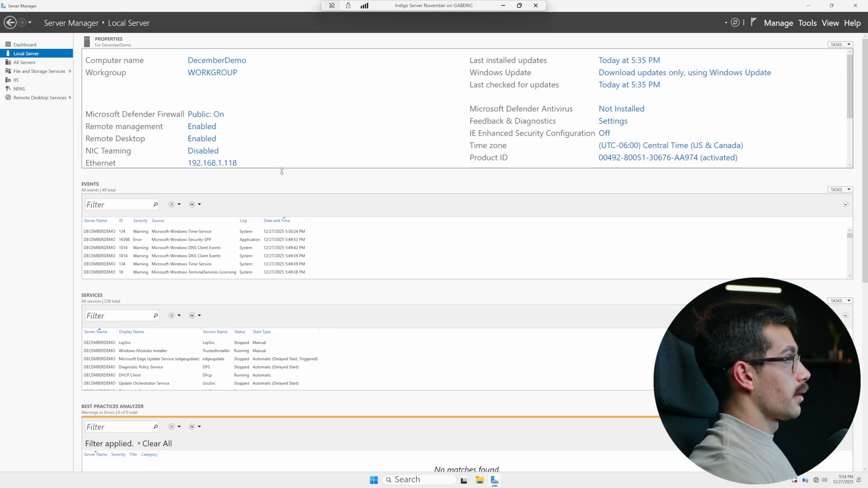
click(780, 23)
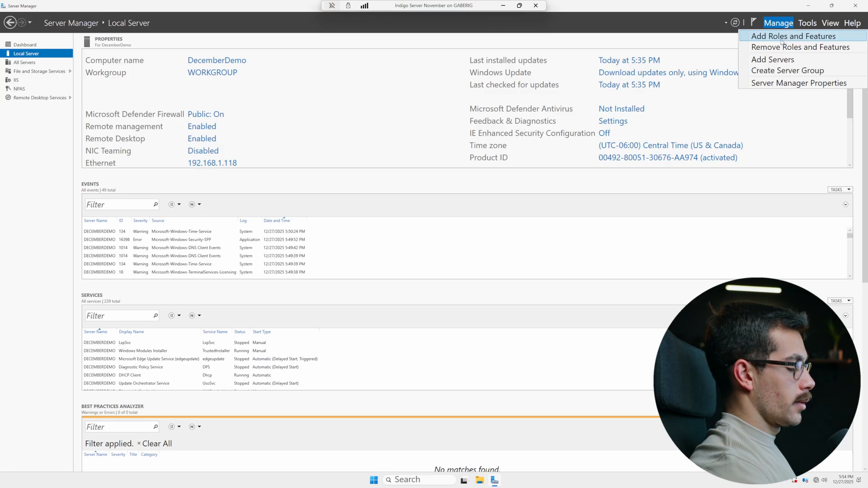
Launch Add Roles and Features with a role-based installation targeting the local server
click(781, 41)
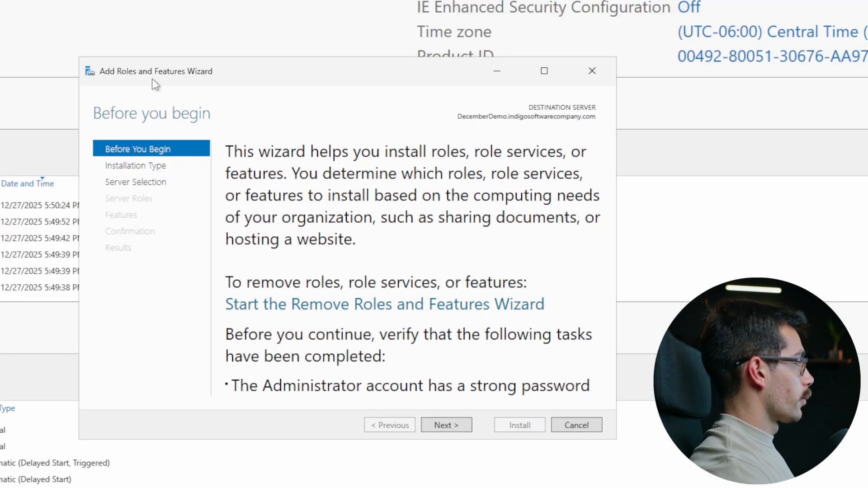
click(452, 424)
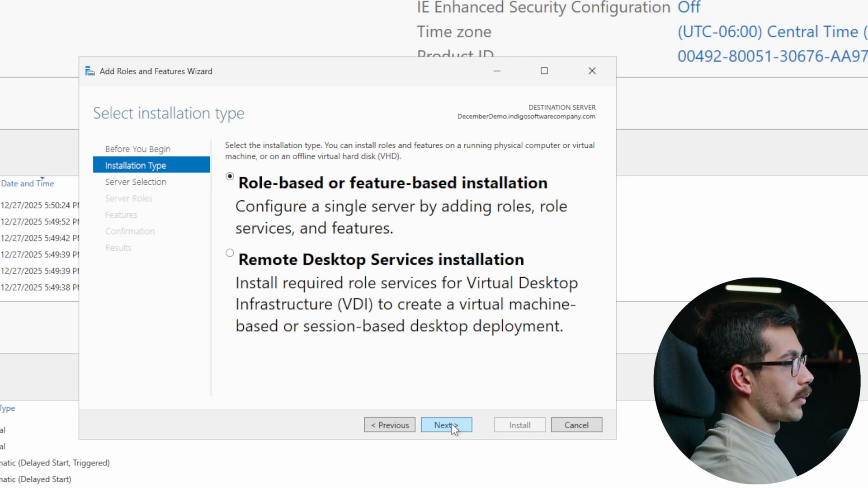
click(451, 425)
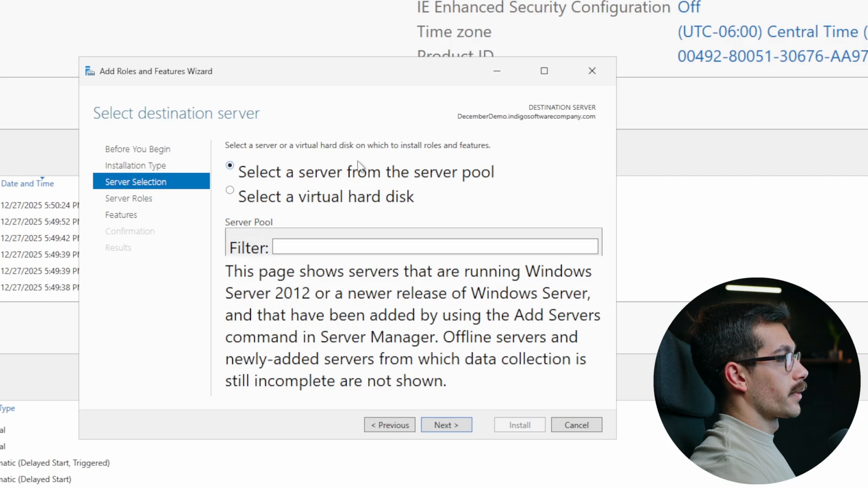
click(459, 427)
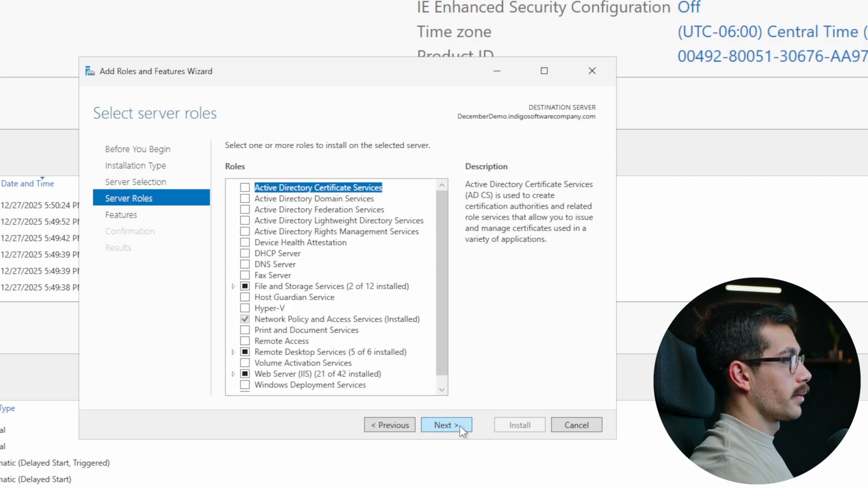
Select Active Directory Domain Services and DNS Server with their management tools, then pass Features and AD DS pages
click(245, 199)
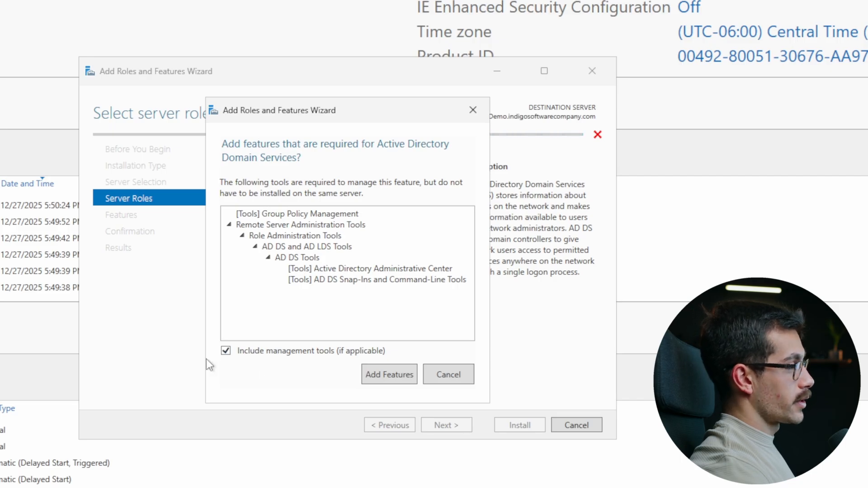
click(388, 375)
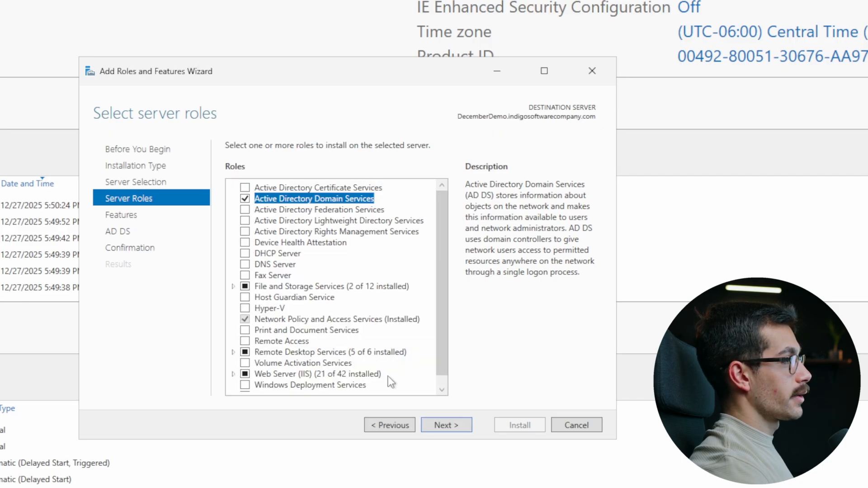
click(245, 264)
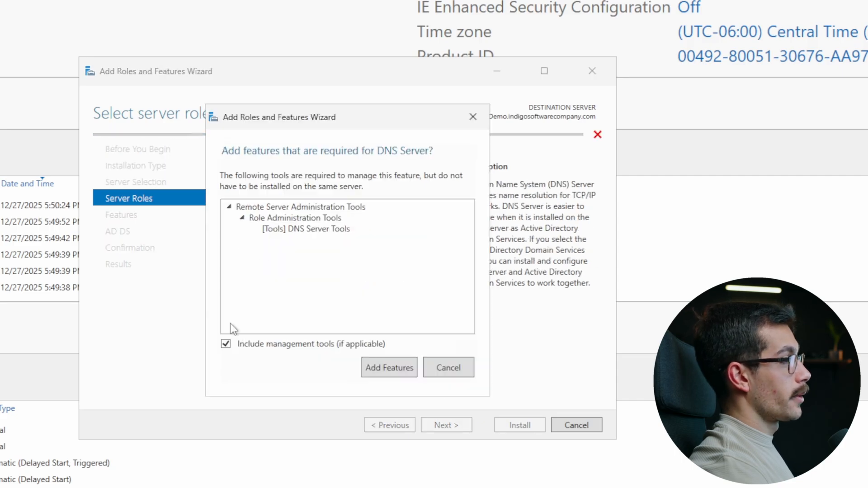
click(374, 367)
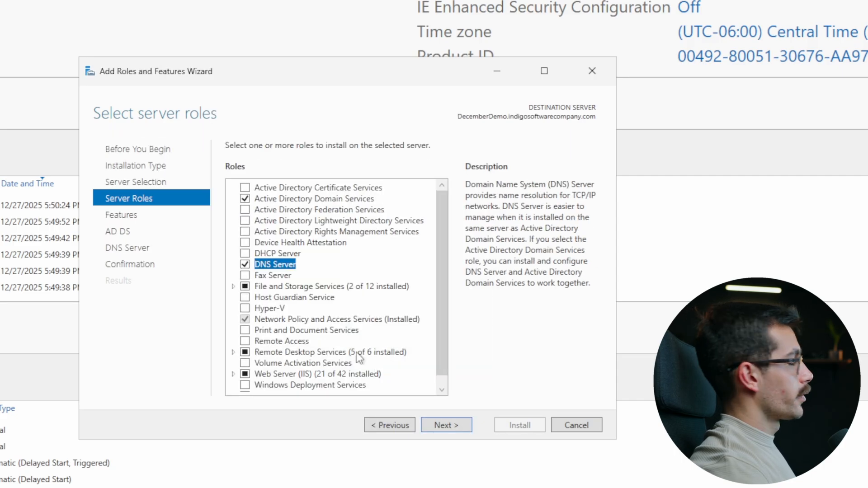
click(449, 422)
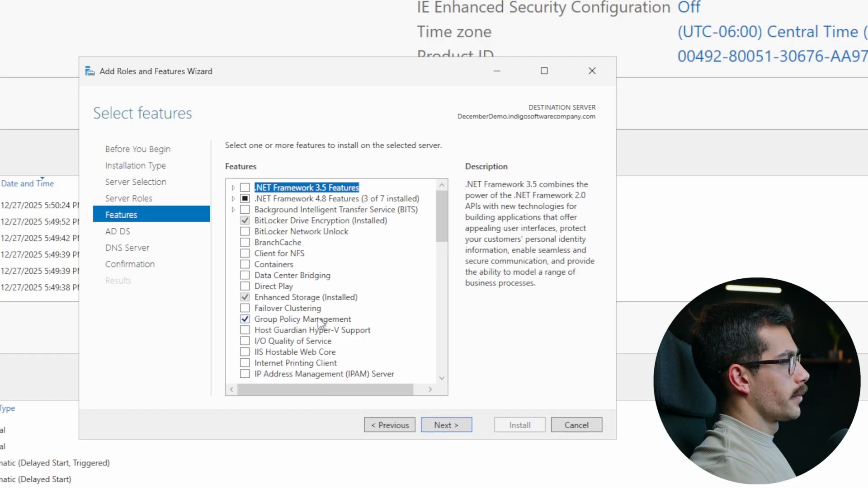
scroll(318, 321, down, 15)
scroll(317, 330, up, 5)
click(454, 429)
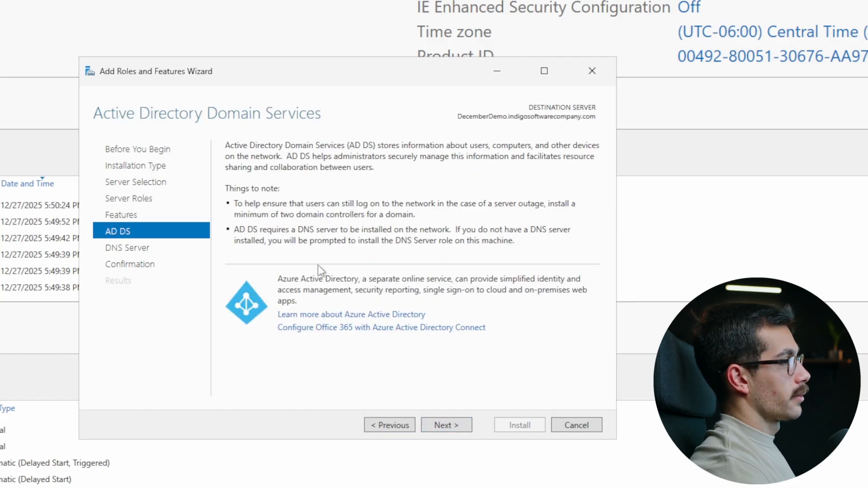
click(448, 424)
Allow automatic restart, install AD DS and DNS Server, and close the wizard when finished
click(443, 425)
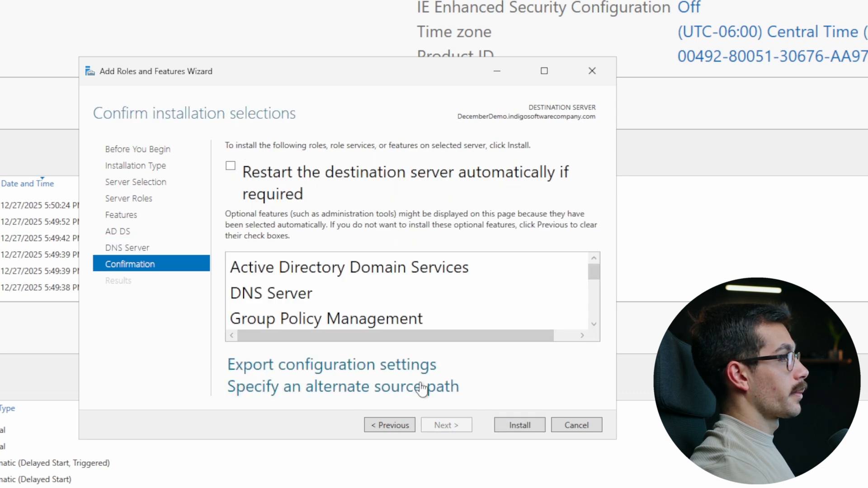
click(231, 166)
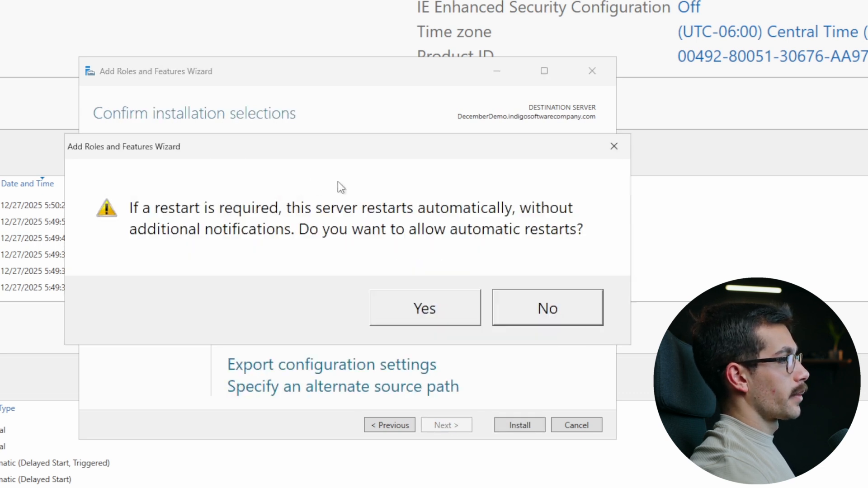
click(424, 306)
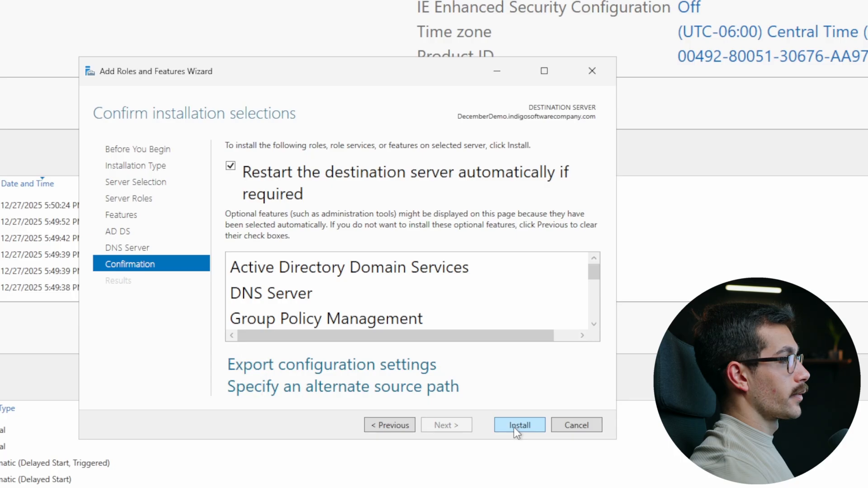
click(515, 428)
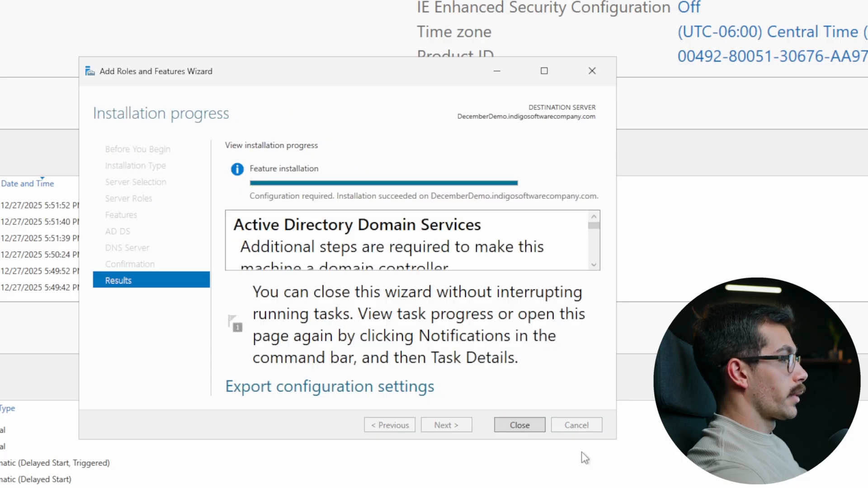
click(538, 430)
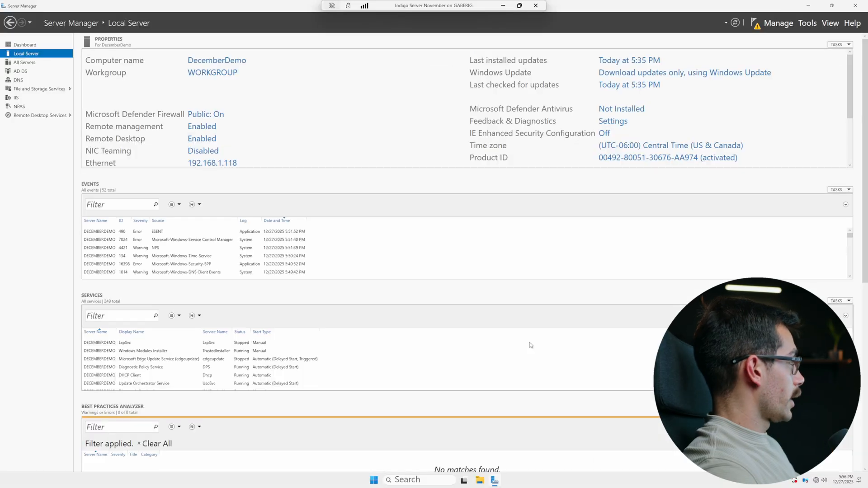
Promote the server via notifications, adding a new forest with root domain Indigosoftwarecompany.com
click(755, 23)
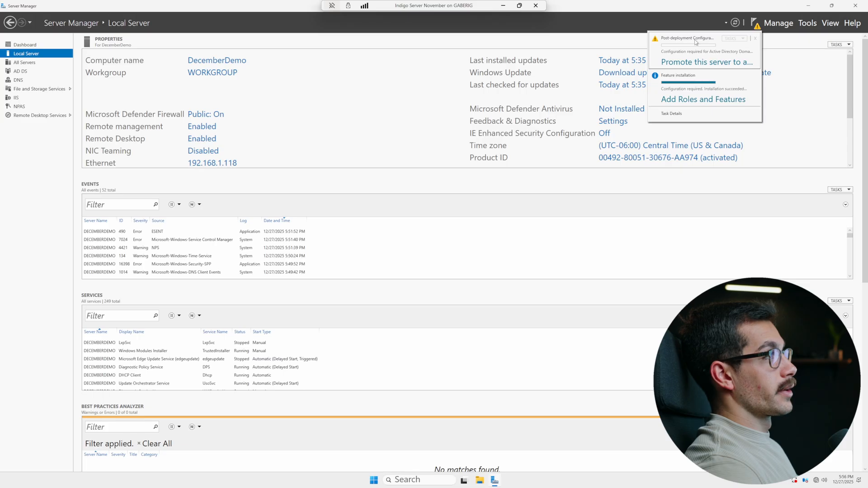
click(705, 61)
drag(222, 110, 346, 157)
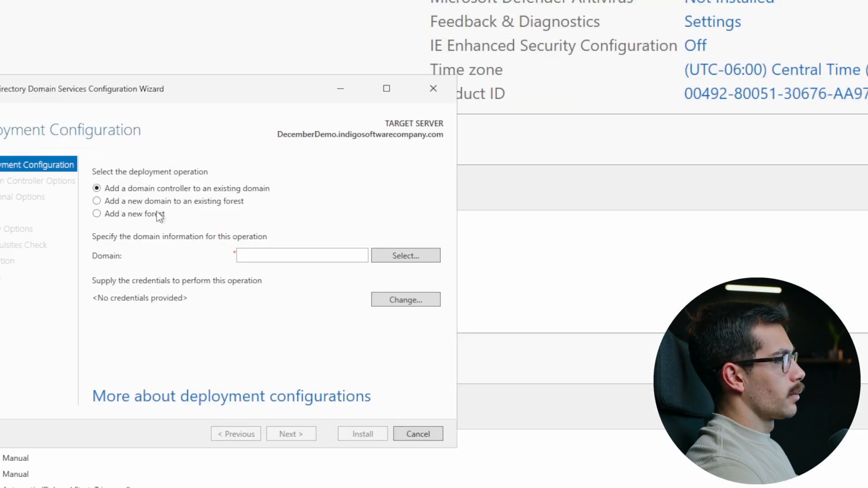
click(323, 220)
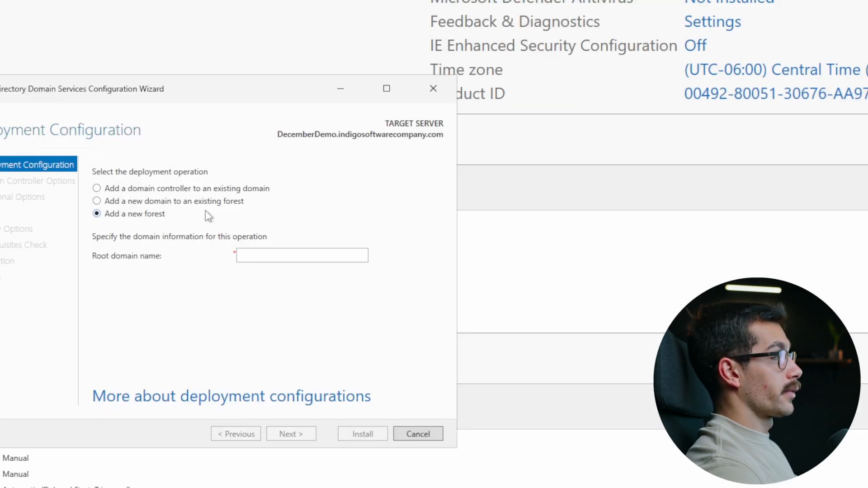
drag(159, 91, 277, 82)
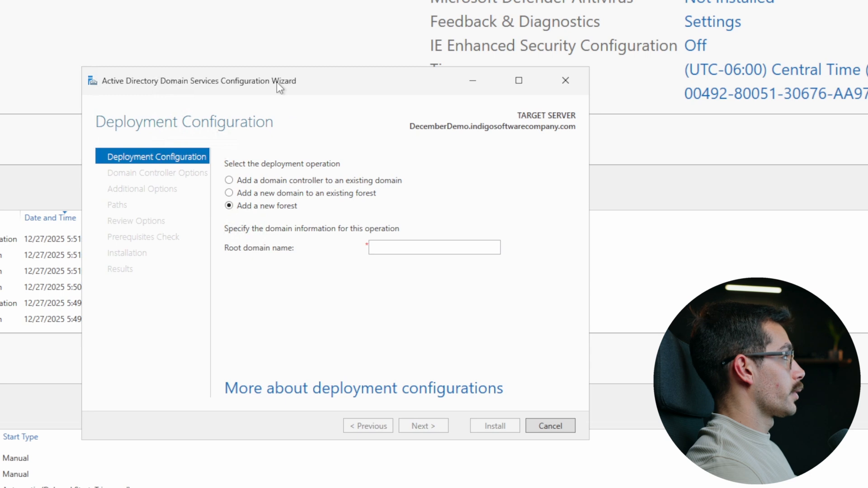
click(407, 248)
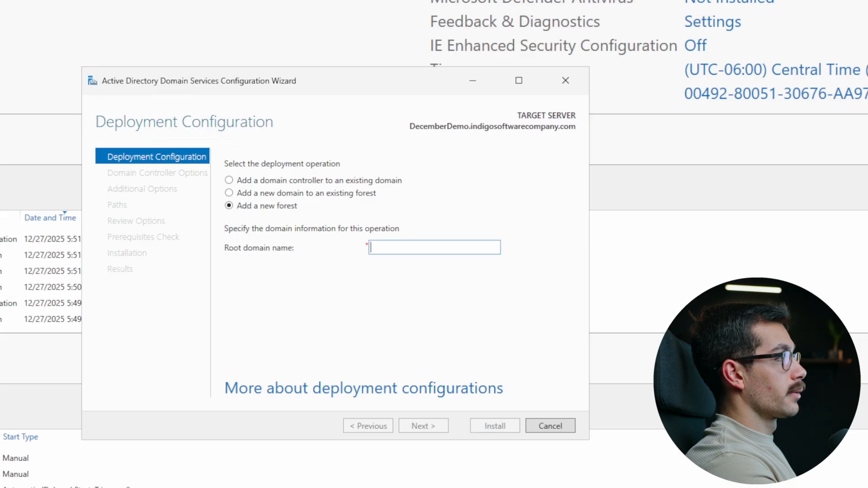
text(Indigosoftwarecompany.com)
key(Return)
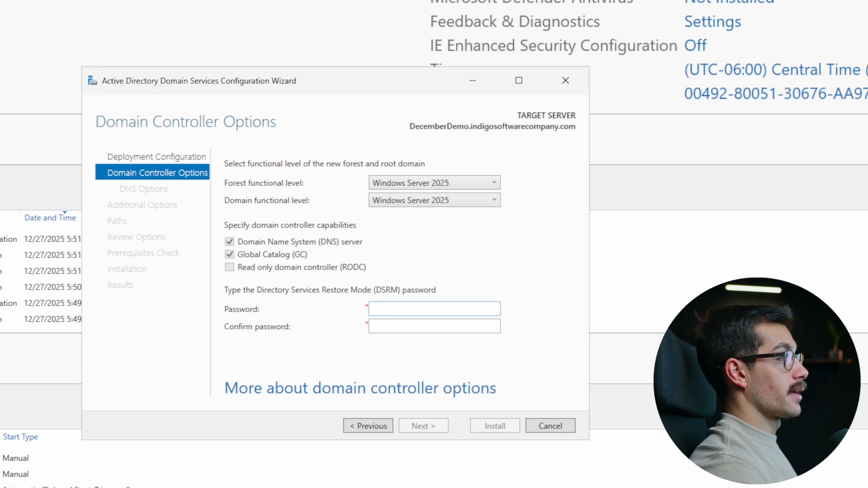
Enter and confirm the DSRM password, then keep the default DNS options and the NetBIOS name INDIGOSOFTWAREC
text(Pas)
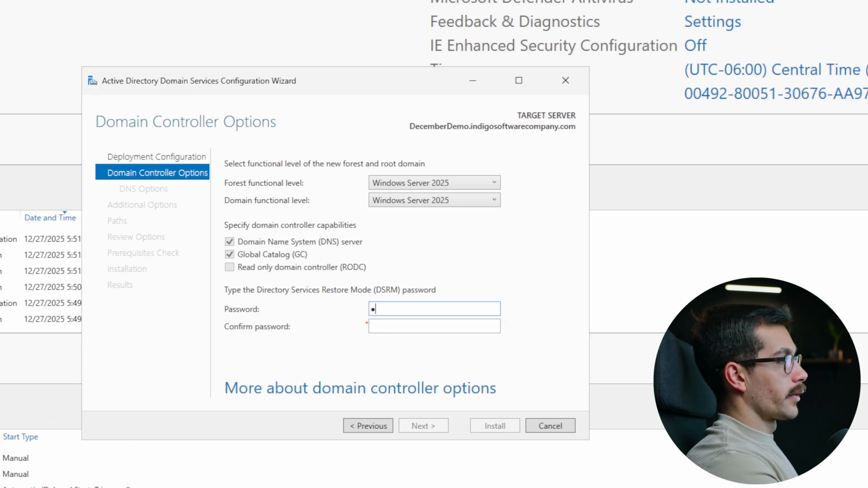
text(sw)
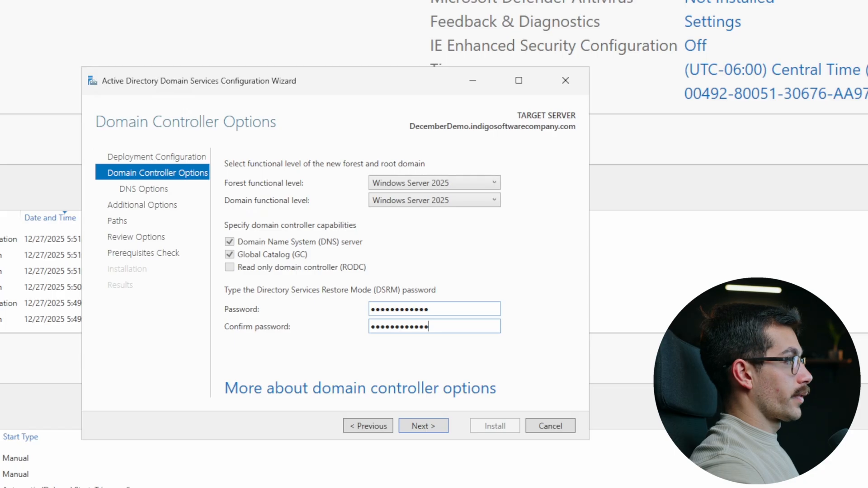
key(Return)
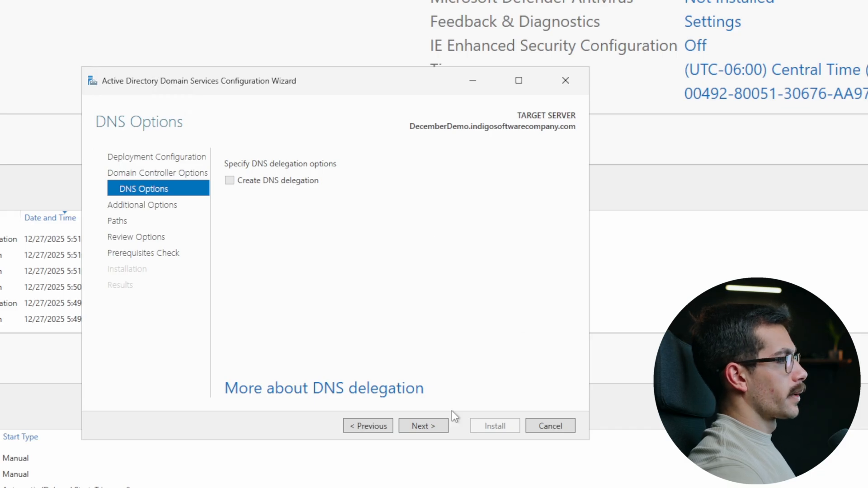
click(431, 426)
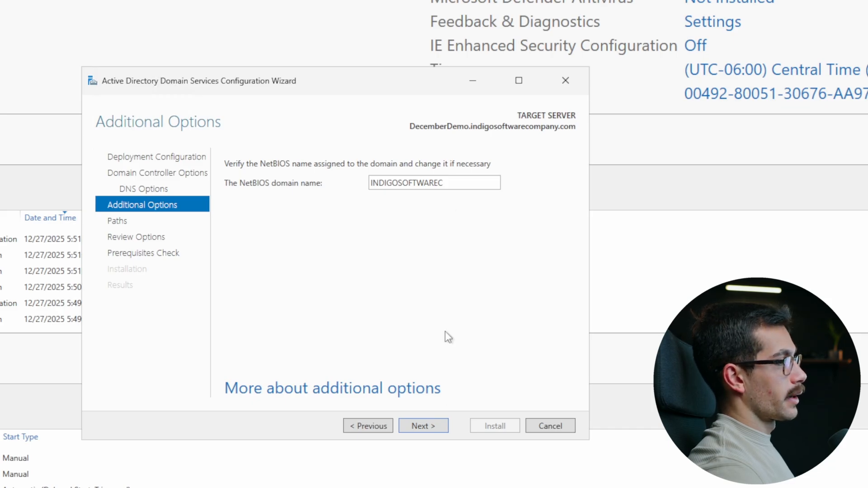
click(435, 424)
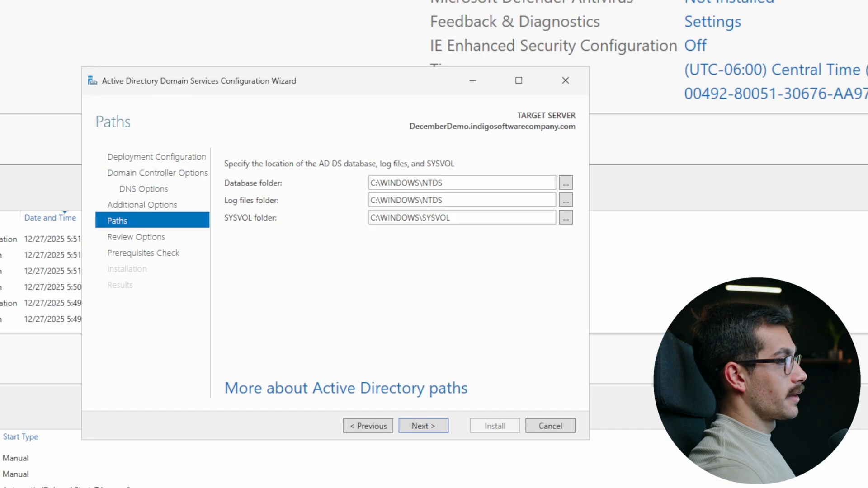
Keep the default NTDS and SYSVOL paths, review the options, pass the prerequisite checks, and install AD DS
click(434, 428)
scroll(398, 245, down, 3)
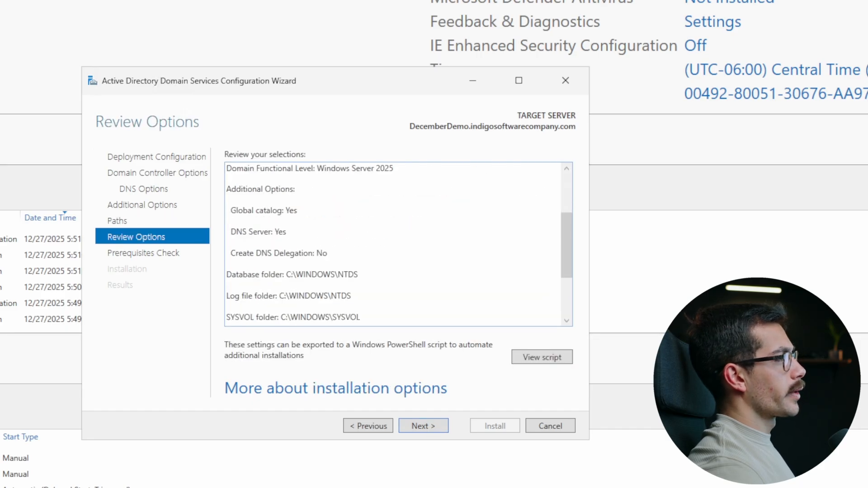
scroll(398, 244, down, 3)
scroll(398, 244, up, 6)
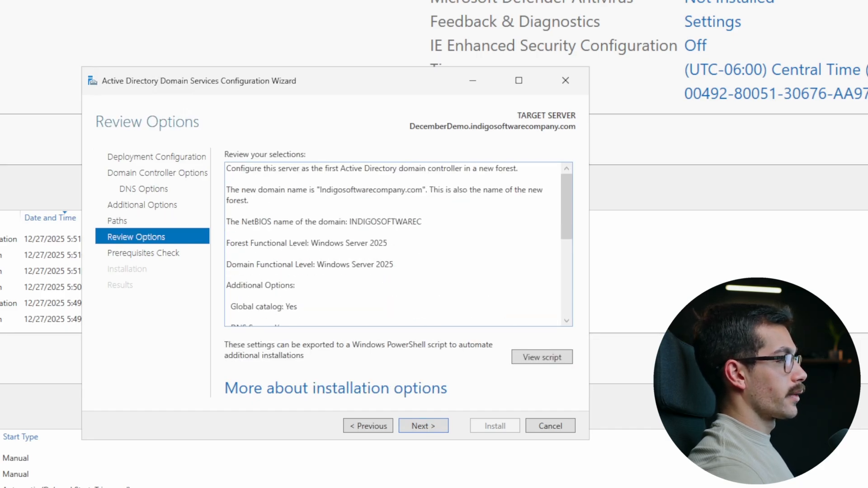
click(423, 426)
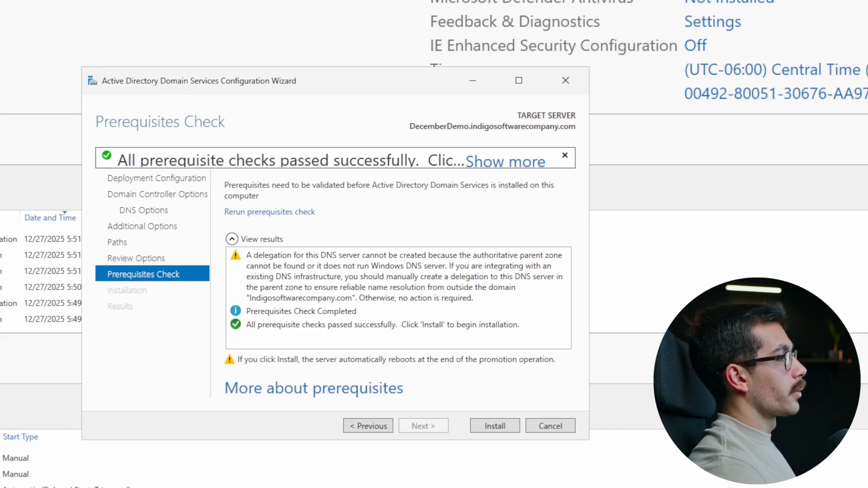
click(502, 427)
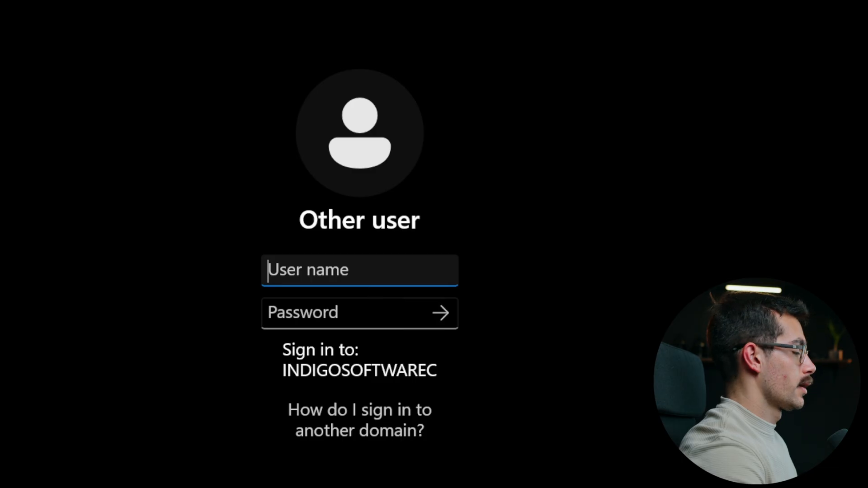
Sign in to INDIGOSOFTWAREC as the domain administrator, maximize Server Manager, and open the Tools menu
text(administ)
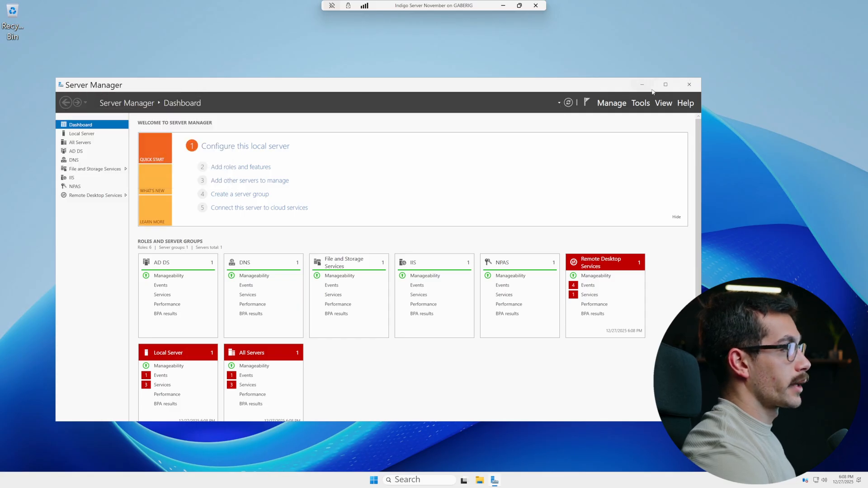
click(666, 84)
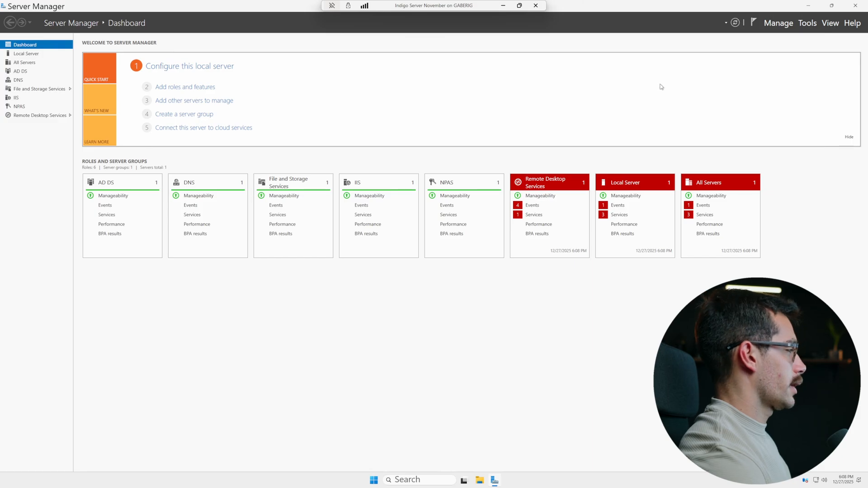
click(807, 23)
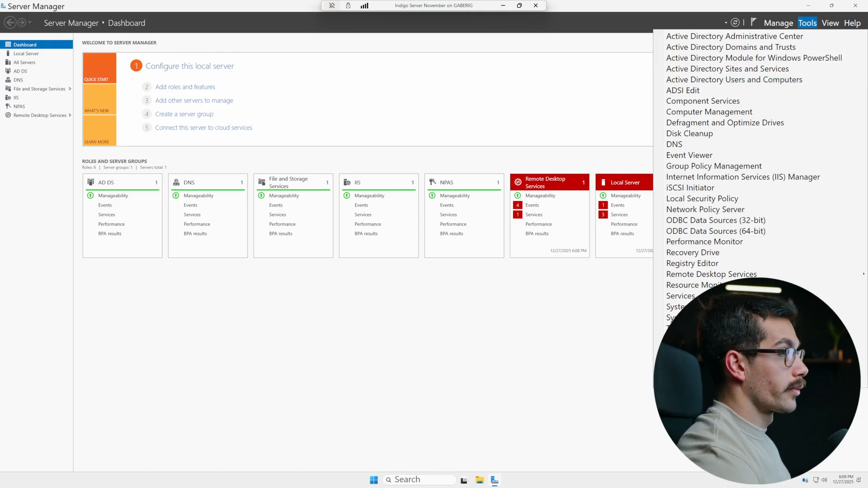
View the DNS role page, then launch DNS Manager from a 'dns' search, maximize it, and select DECEMBERDEMO
click(271, 276)
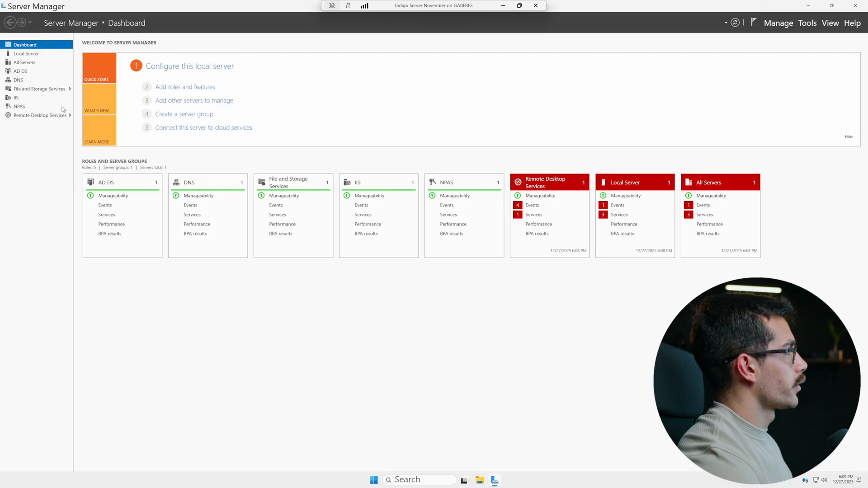
click(21, 82)
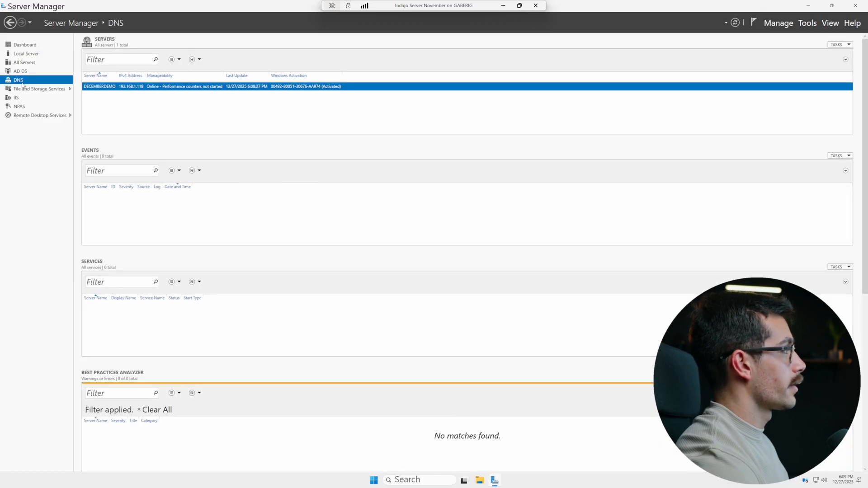
key(super)
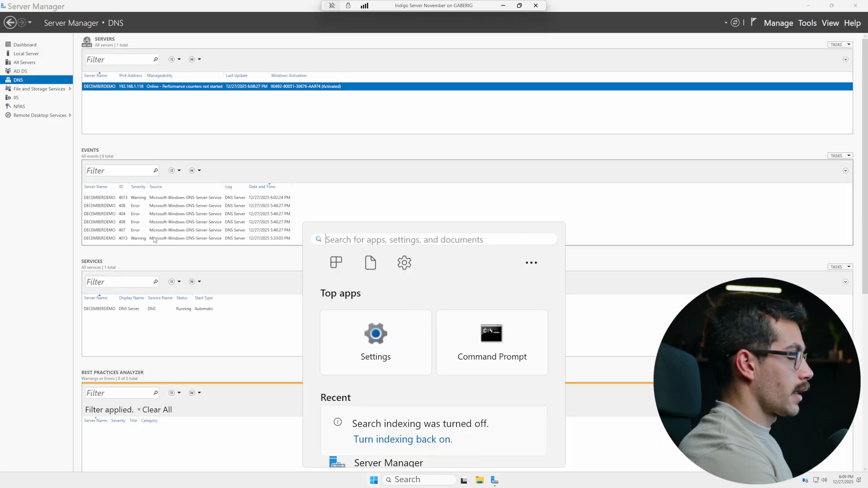
text(dns)
key(Return)
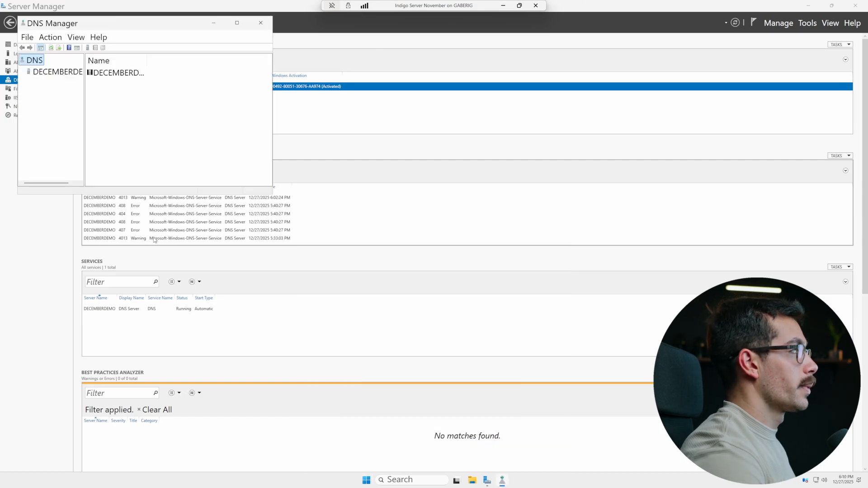
drag(245, 26, 536, 94)
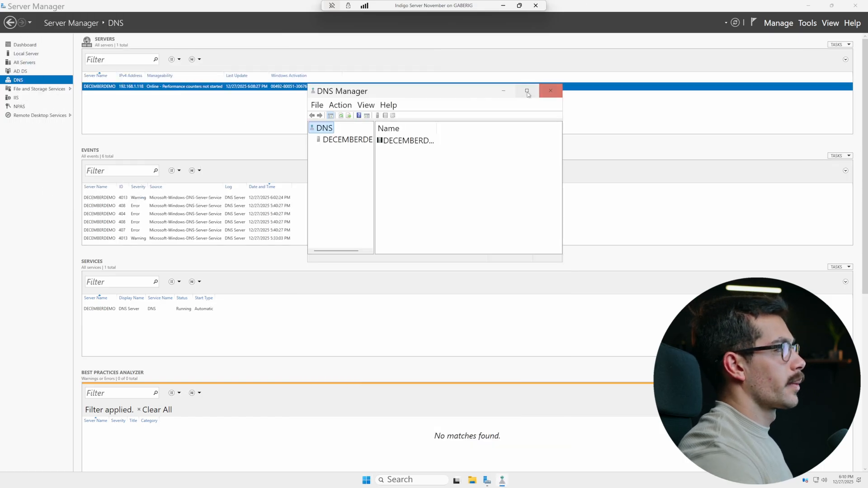
click(535, 92)
click(35, 56)
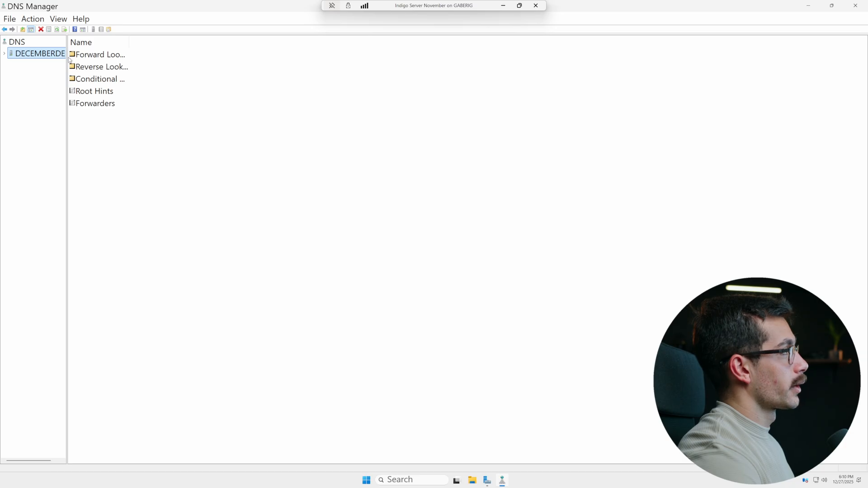
Widen the panes and open the Indigosoftwarecompany.com zone's records, expanding _msdcs to show its folders
drag(129, 42, 318, 43)
drag(67, 63, 162, 63)
double_click(210, 54)
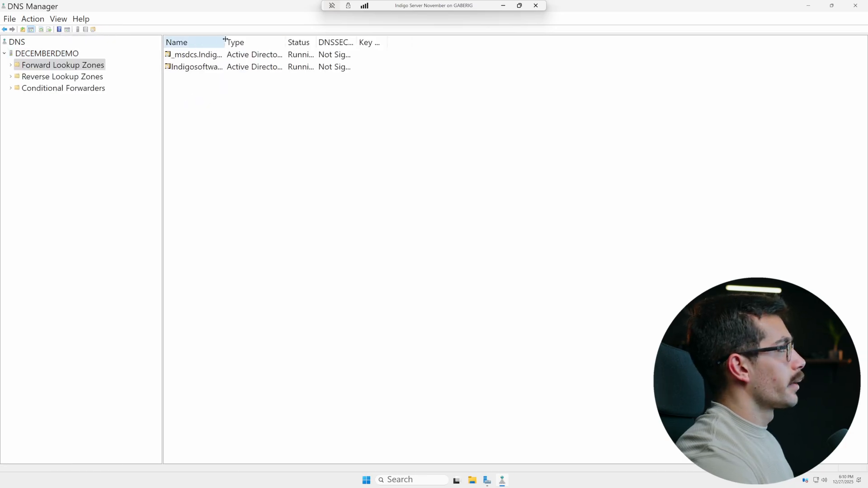
double_click(194, 67)
click(17, 76)
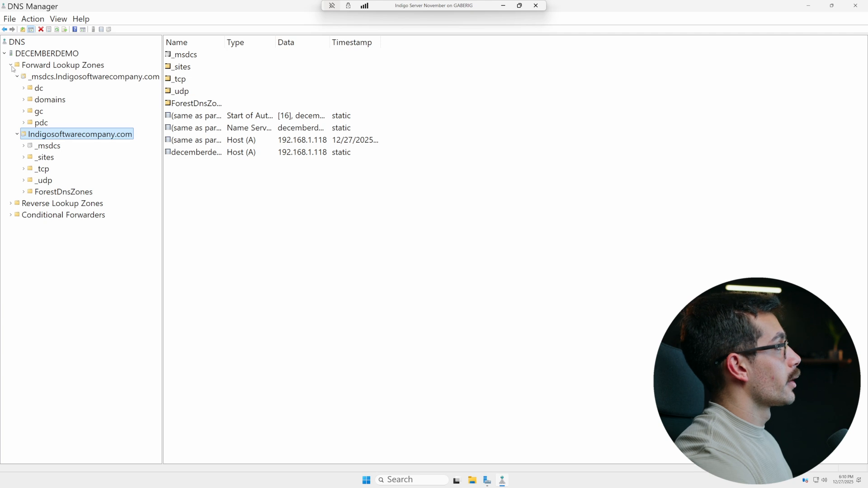